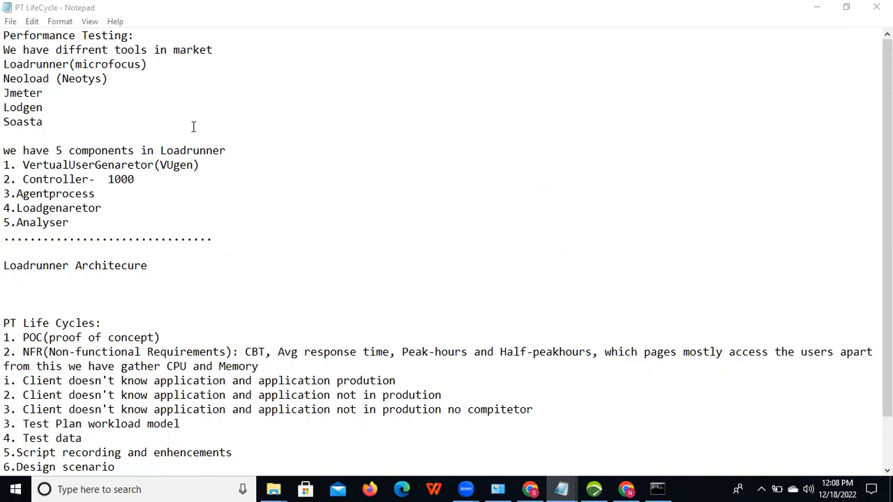
# Step: Add market shares beside the tools: Loadrunner(microfocus) 98%, Neoload 1%, and Jmeter %1
pyautogui.click(159, 65)
pyautogui.write(': ')
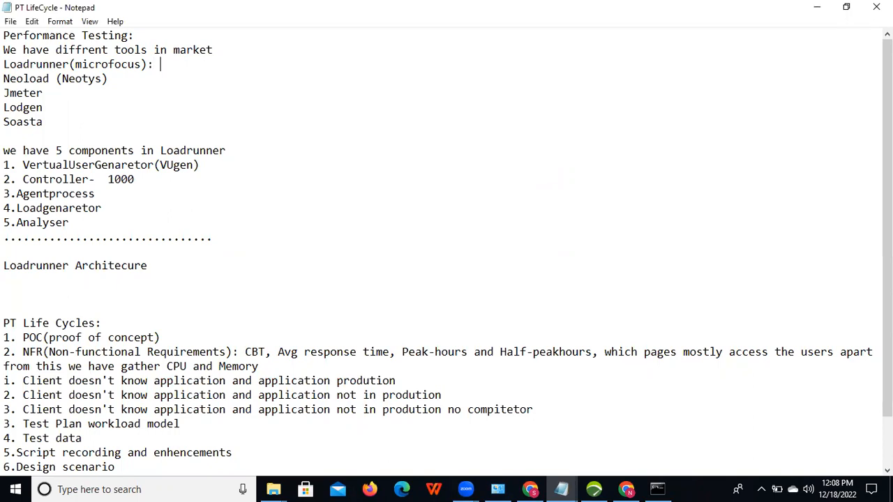
pyautogui.write('98')
pyautogui.write('%')
pyautogui.write(' 1')
pyautogui.write('%')
pyautogui.write(' !%')
pyautogui.press('BackSpace')
pyautogui.write('1')
pyautogui.hotkey('shift', 'Left')
pyautogui.press('BackSpace')
pyautogui.write('%')
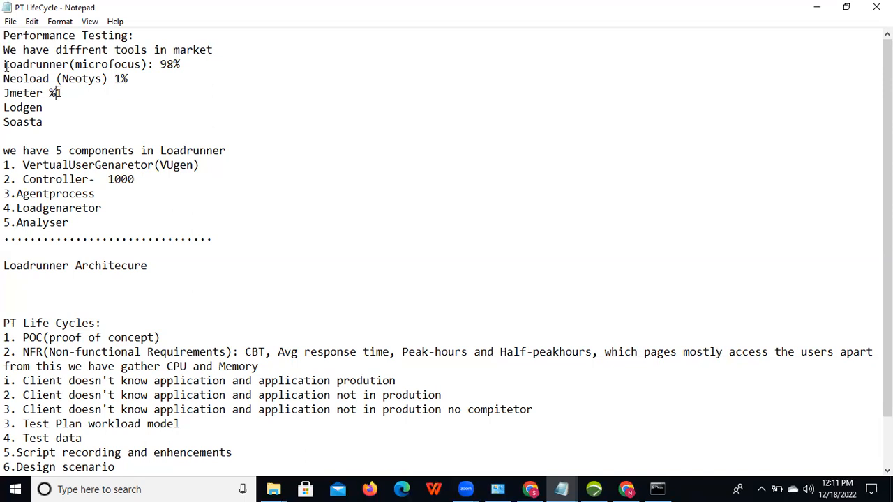
pyautogui.moveTo(5, 64); pyautogui.dragTo(204, 66)
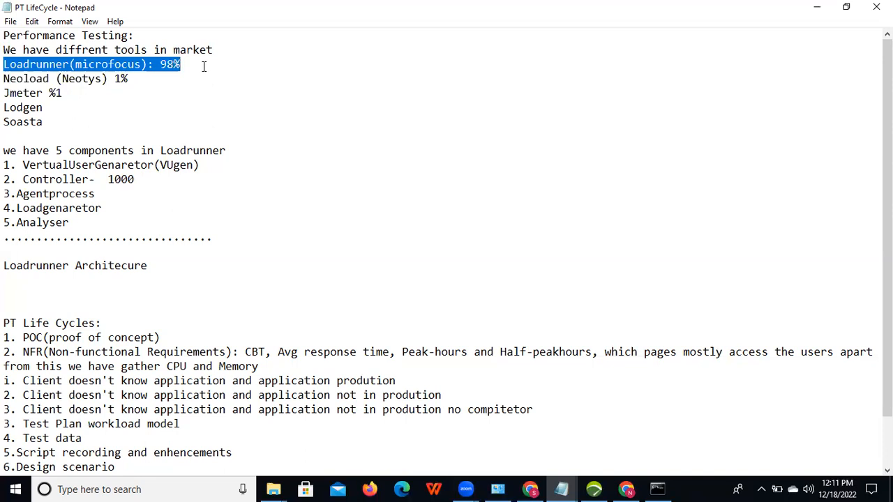
pyautogui.moveTo(4, 79); pyautogui.dragTo(79, 96)
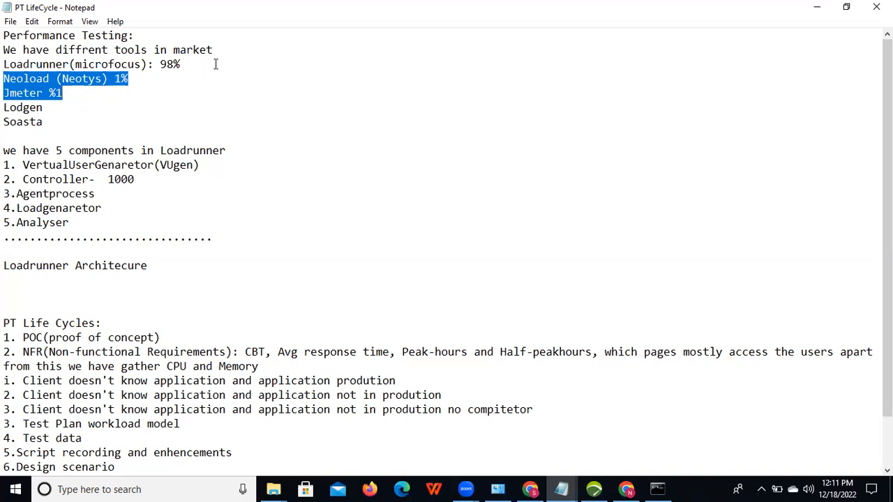
pyautogui.moveTo(209, 66); pyautogui.dragTo(4, 64)
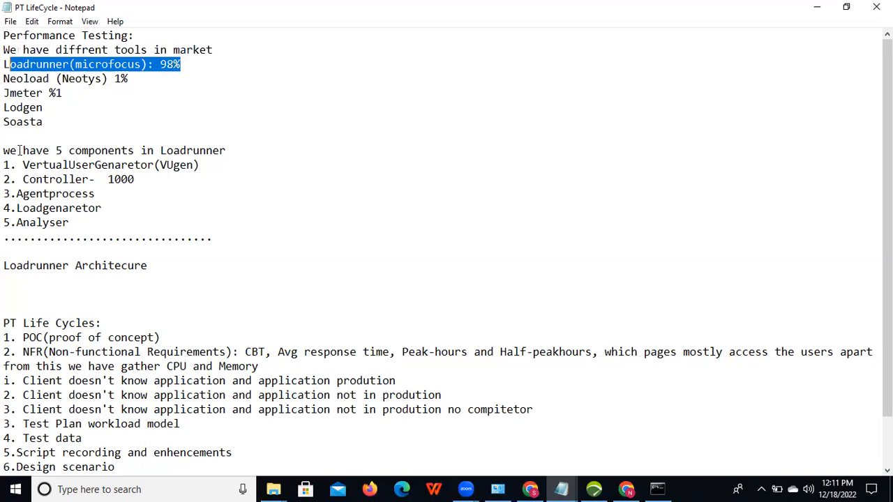
pyautogui.moveTo(3, 150); pyautogui.dragTo(134, 151)
pyautogui.moveTo(194, 152); pyautogui.dragTo(236, 151)
pyautogui.moveTo(23, 165); pyautogui.dragTo(203, 168)
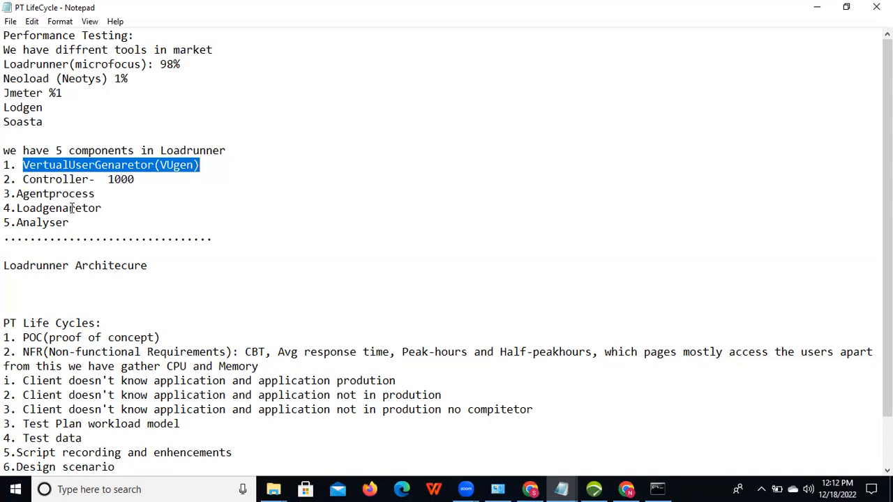
pyautogui.moveTo(6, 165); pyautogui.dragTo(71, 223)
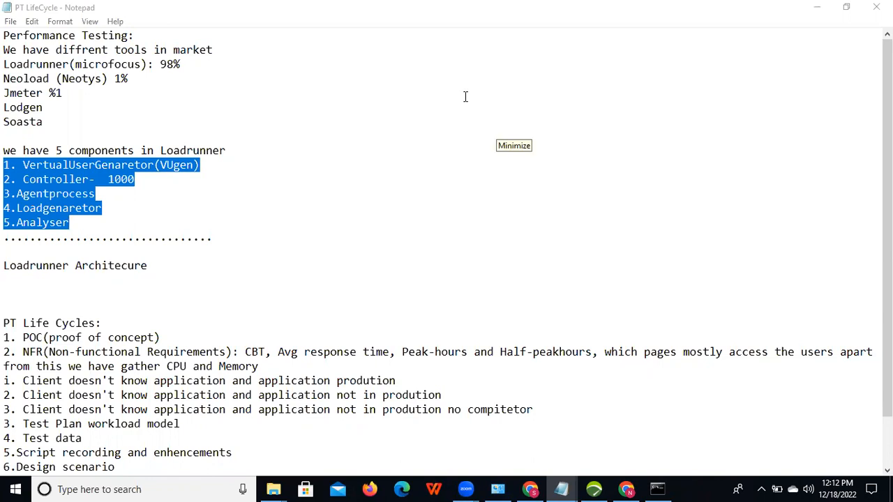
pyautogui.click(234, 165)
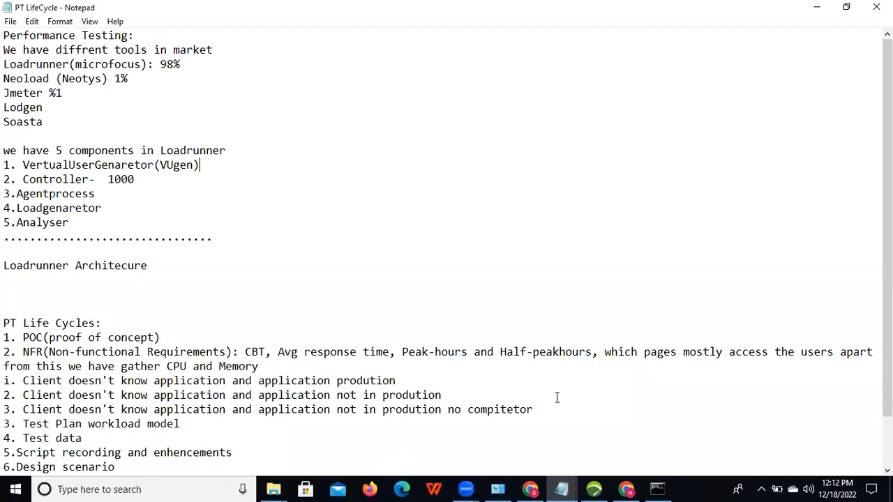
# Step: Launch a new Notepad window via the 'note' taskbar search and maximize the blank document
pyautogui.click(561, 488)
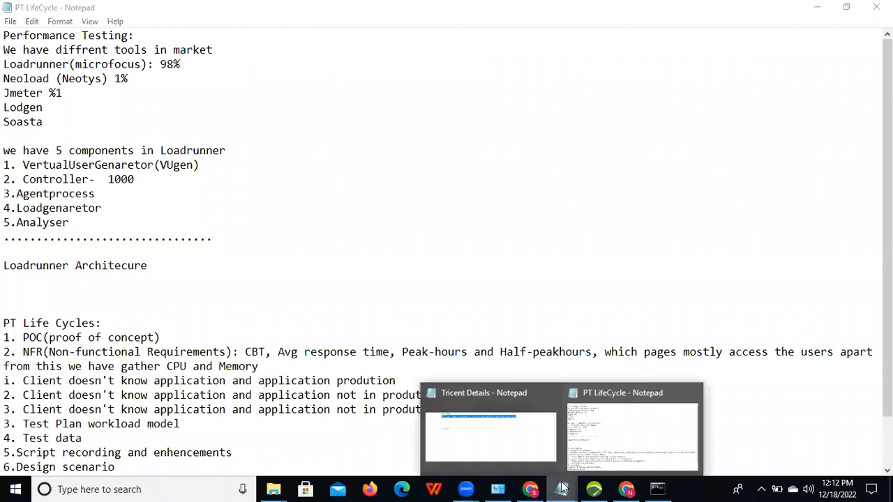
pyautogui.click(515, 454)
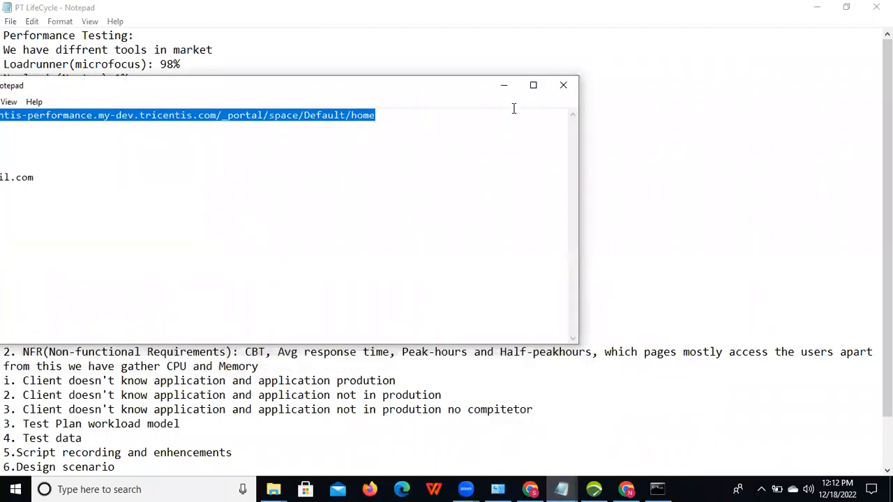
pyautogui.click(137, 490)
pyautogui.write('note')
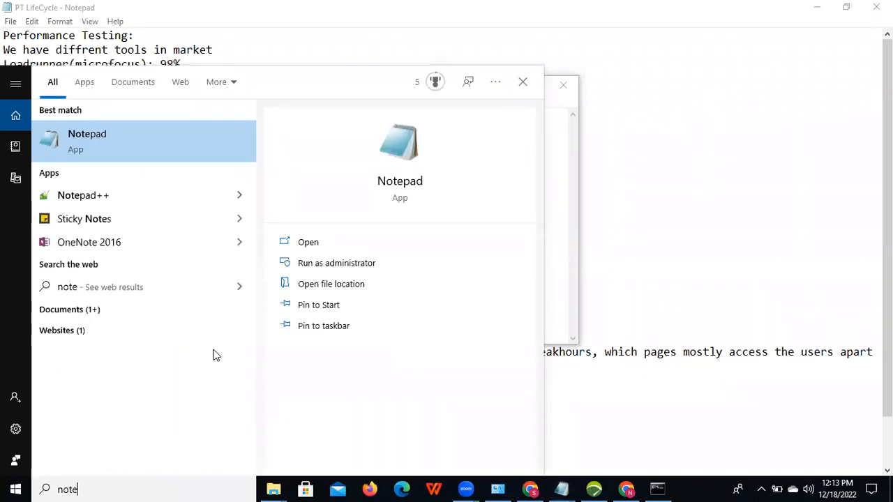
pyautogui.click(332, 242)
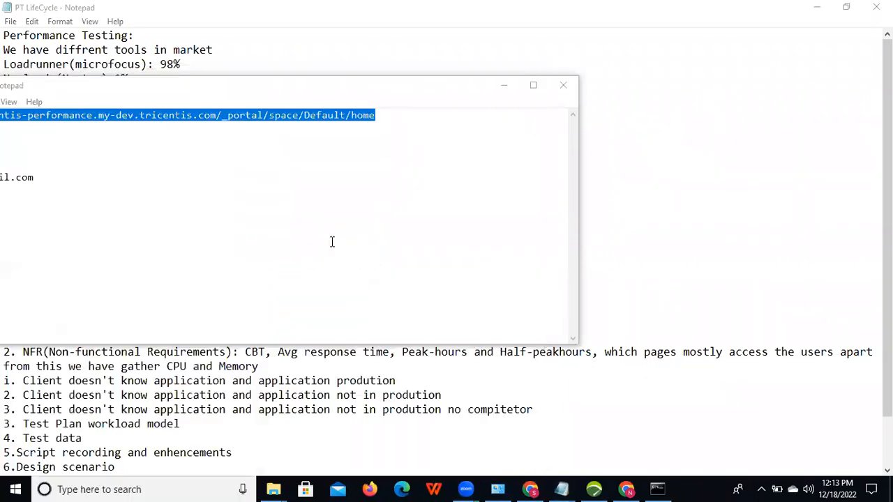
pyautogui.click(533, 86)
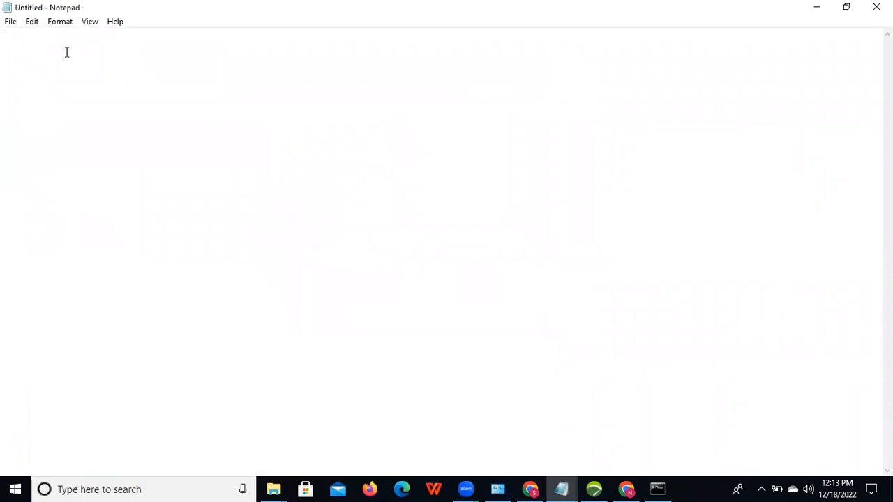
# Step: Write the 'Face Book:' heading with steps 1 Launch URL and 2. Login
pyautogui.write('Face Book:')
pyautogui.press('Return')
pyautogui.press('Return')
pyautogui.write('1.')
pyautogui.write('Launch UR')
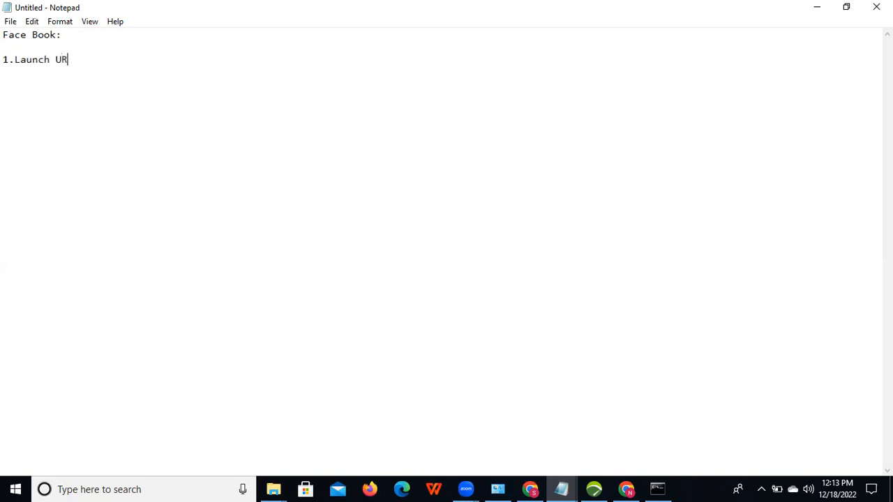
pyautogui.write('L')
pyautogui.press('Return')
pyautogui.write('2. Login')
pyautogui.press('Return')
# Step: Add steps 3. Upload or Download Video, 4. Chat and Comment, 5. Post Add, 6. Logout
pyautogui.write('3. Upload or Download Video')
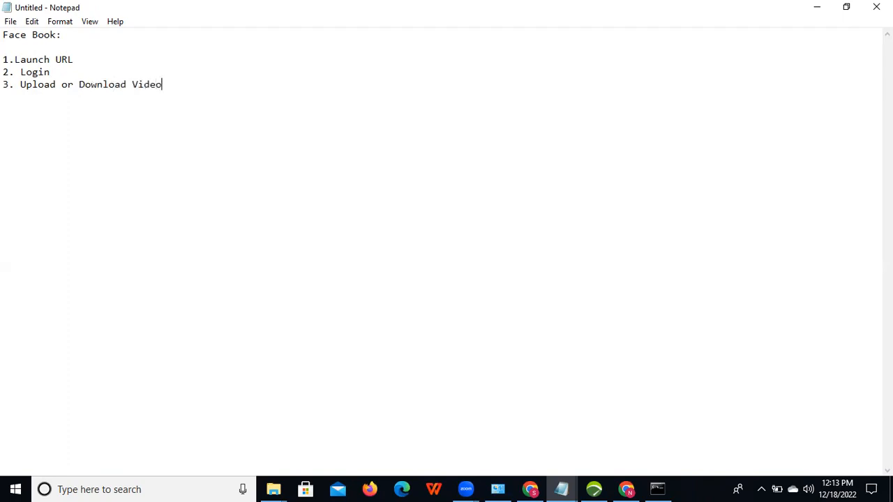
pyautogui.press('Return')
pyautogui.write('4. Chat and Comment')
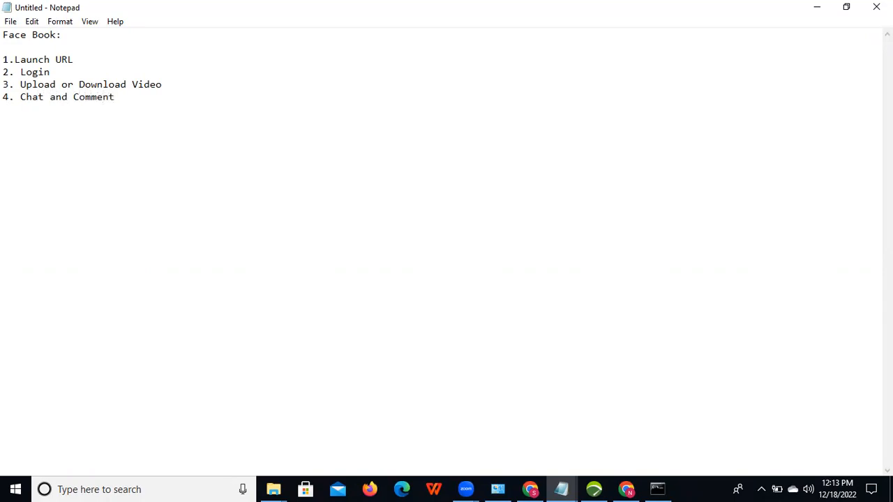
pyautogui.press('Return')
pyautogui.write('5. Post Add')
pyautogui.press('Return')
pyautogui.write('6. Logout')
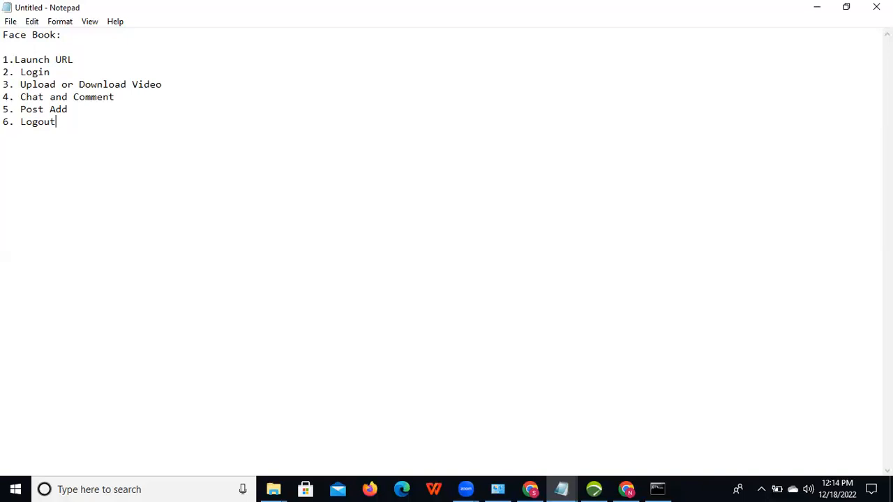
pyautogui.hotkey('alt', 'Tab')
pyautogui.hotkey('alt', 'Tab')
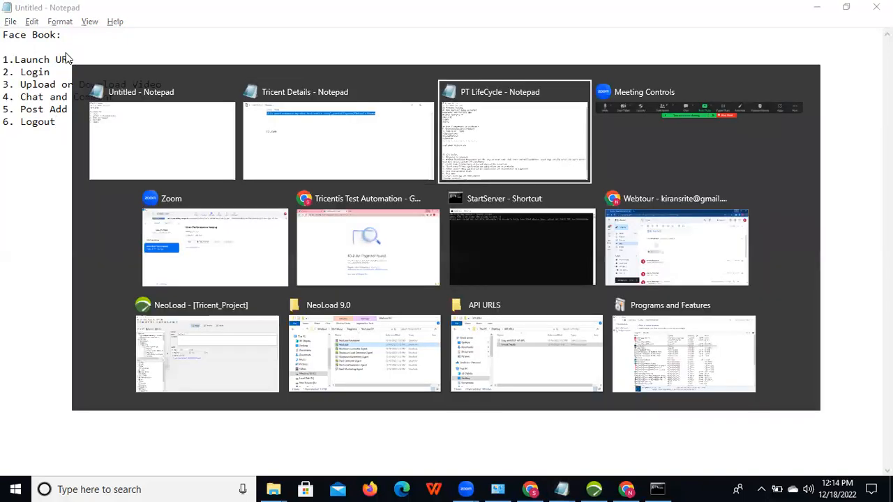
# Step: Highlight each LoadRunner component: VertualUserGenaretor(VUgen), Controller, Agentprocess, Loadgenaretor, Analyser
pyautogui.moveTo(16, 164); pyautogui.dragTo(203, 166)
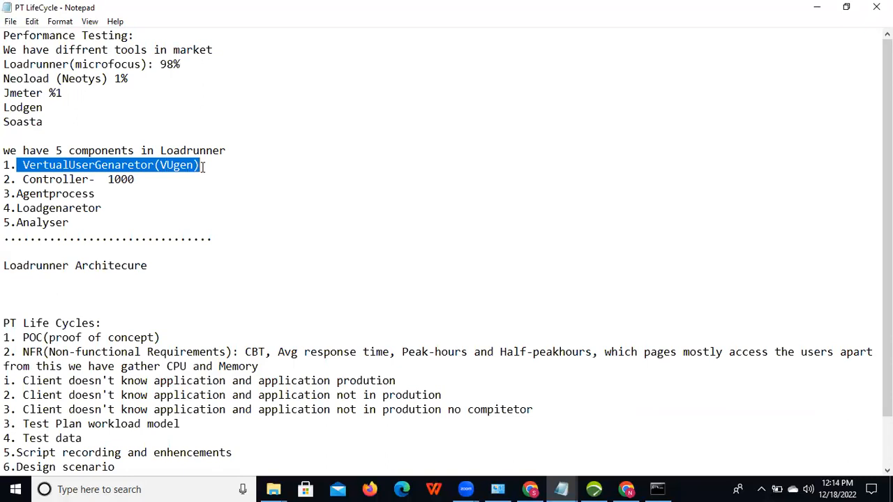
pyautogui.click(24, 180)
pyautogui.moveTo(23, 179); pyautogui.dragTo(90, 179)
pyautogui.moveTo(22, 160); pyautogui.dragTo(201, 164)
pyautogui.moveTo(15, 194); pyautogui.dragTo(96, 193)
pyautogui.moveTo(16, 208); pyautogui.dragTo(106, 207)
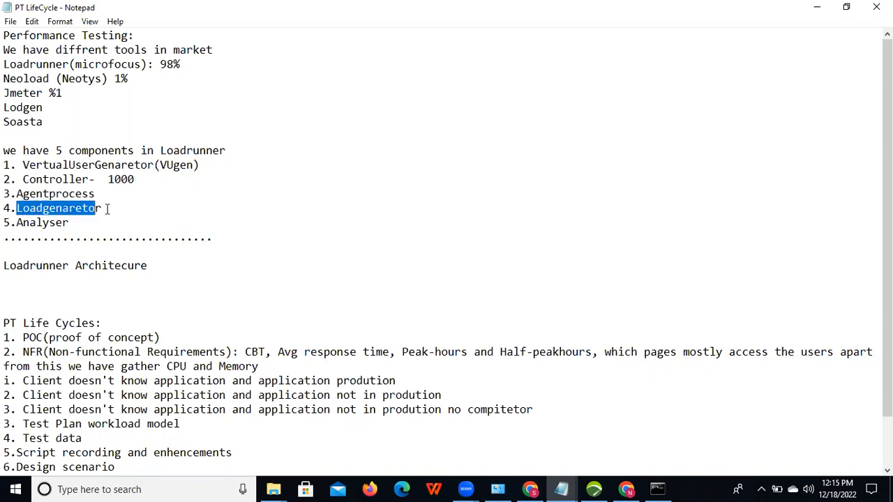
pyautogui.moveTo(16, 222); pyautogui.dragTo(71, 223)
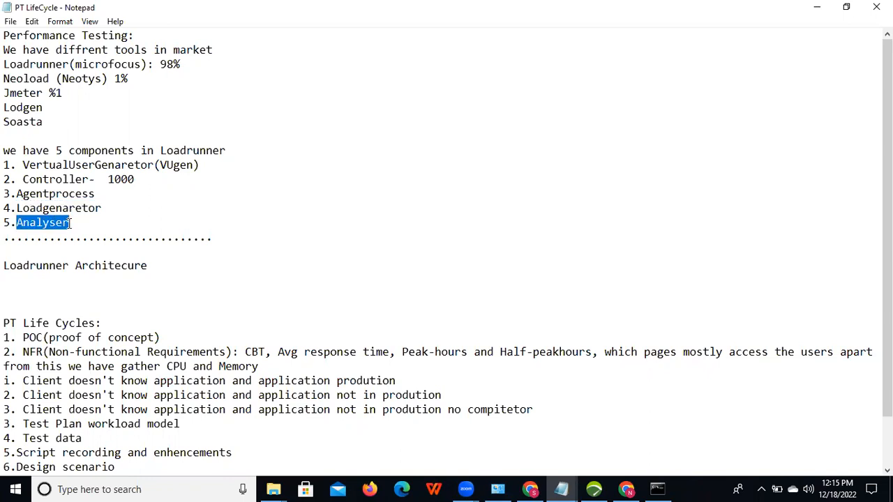
pyautogui.moveTo(23, 179); pyautogui.dragTo(138, 180)
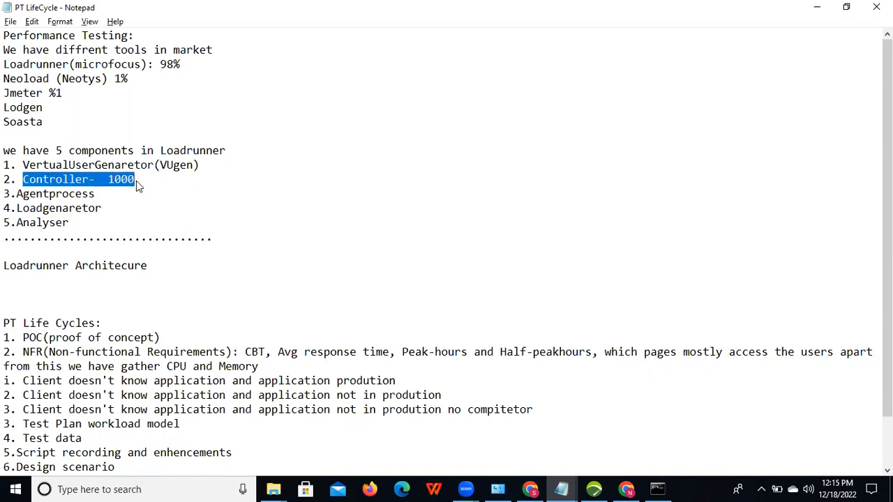
pyautogui.hotkey('alt', 'Tab')
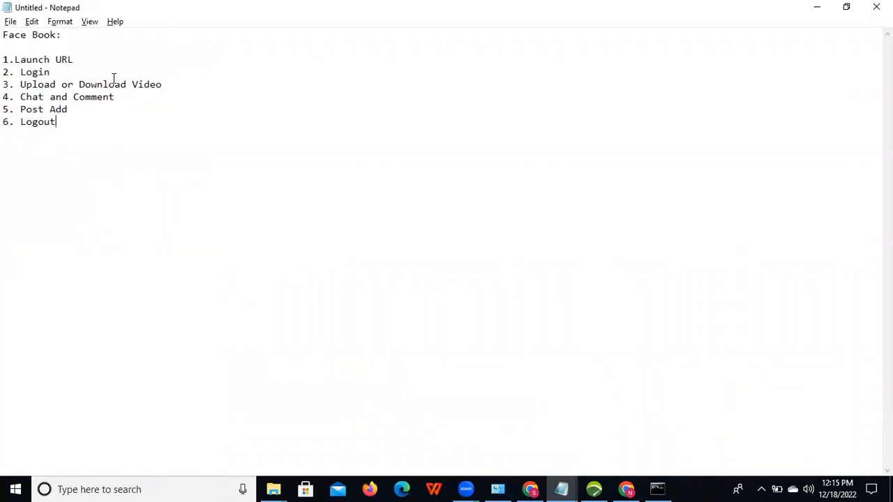
# Step: Add a colon after '1.Launch URL' in the Face Book list
pyautogui.click(89, 57)
pyautogui.write(':')
pyautogui.hotkey('alt', 'Tab')
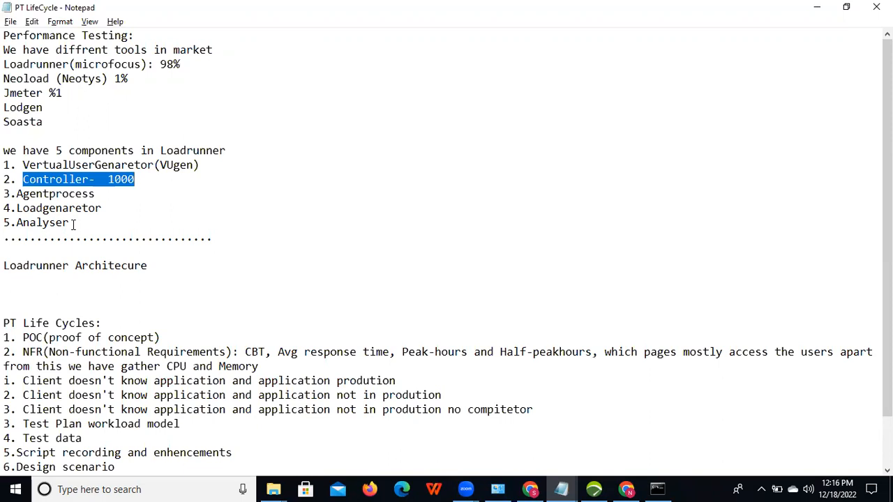
# Step: Add times 1.6 sec to Launch URL, 1.23 to Login, and 3 sec to Upload or Download Video
pyautogui.hotkey('alt', 'Tab')
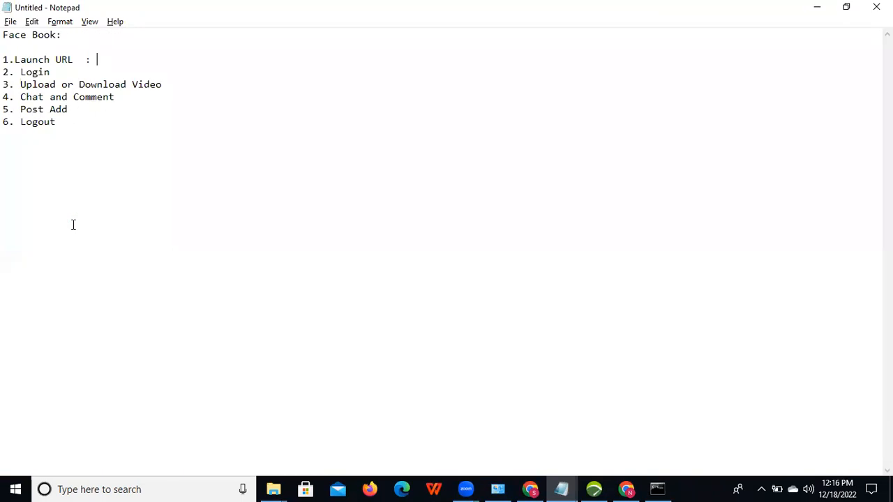
pyautogui.write('1.6 sec')
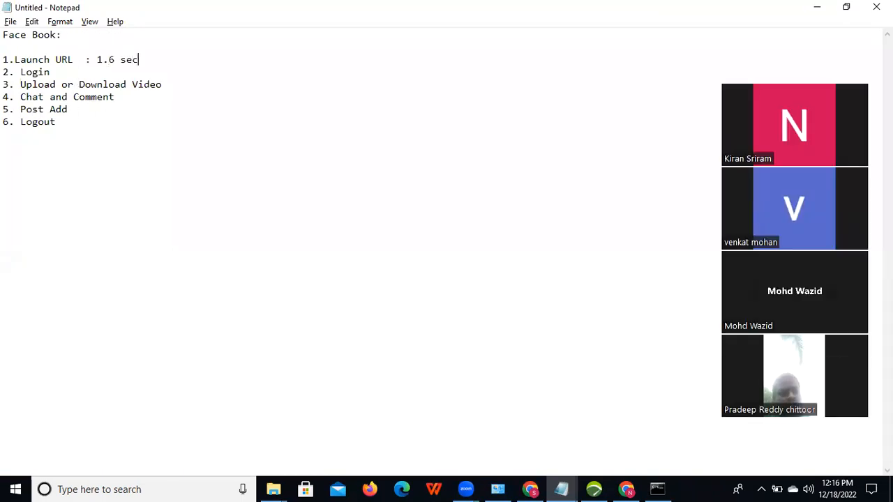
pyautogui.click(72, 73)
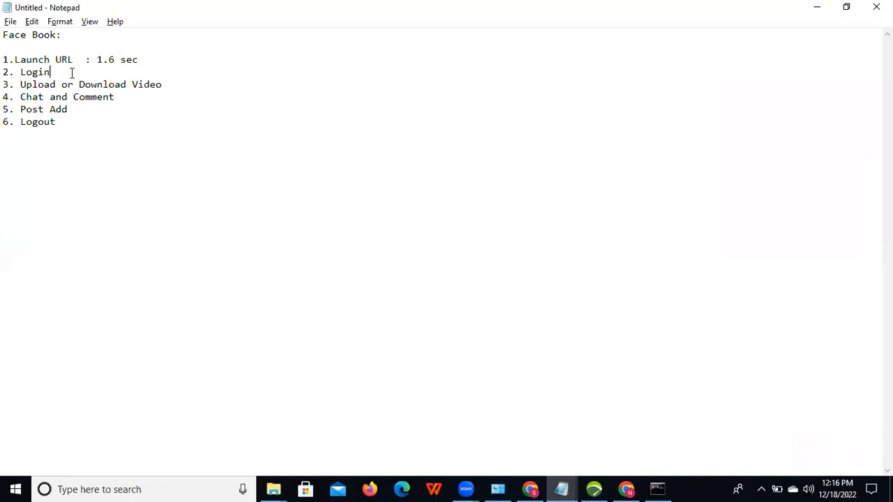
pyautogui.write(': 1.23')
pyautogui.click(187, 83)
pyautogui.write('3 sec')
# Step: Add 1 sec to Chat and Comment, 2.5 sec to Post Add, and 1.5 to Logout
pyautogui.click(141, 99)
pyautogui.write('1 sec')
pyautogui.click(101, 112)
pyautogui.write('2.5 sec')
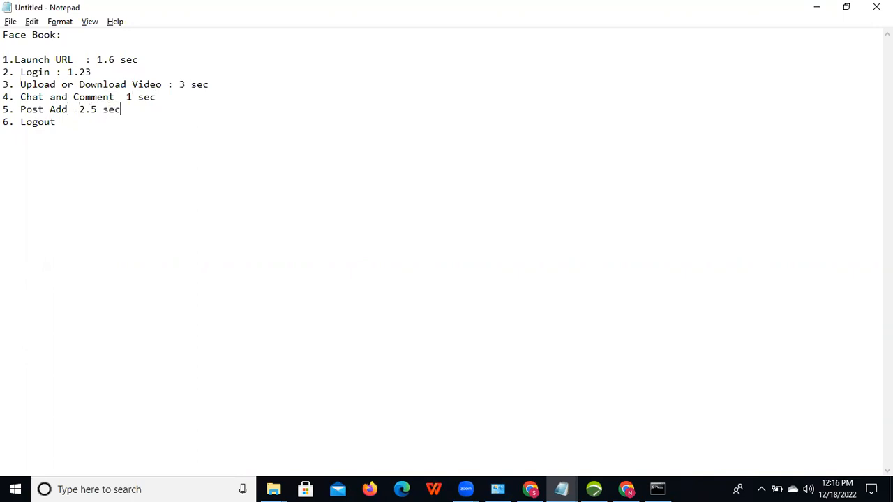
pyautogui.click(90, 120)
pyautogui.write('1.5')
# Step: Extend the Face Book heading to read '1000 users - Avg SLA - 3'
pyautogui.moveTo(5, 59); pyautogui.dragTo(196, 84)
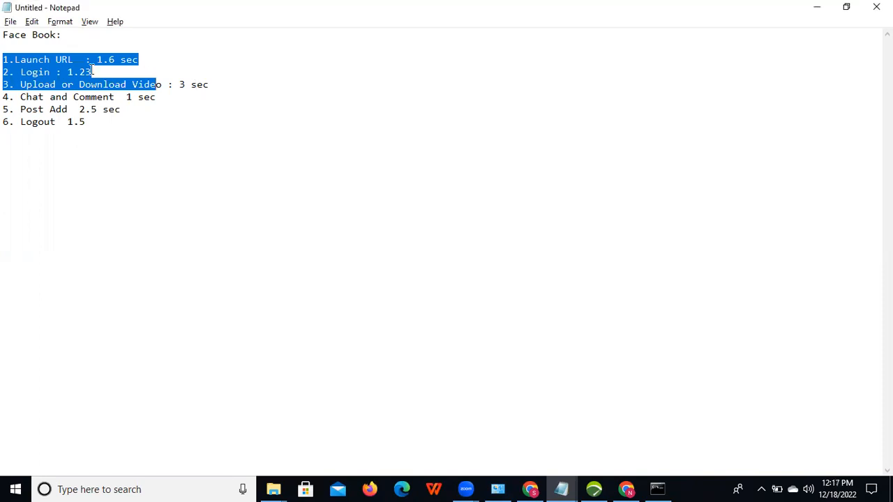
pyautogui.click(157, 59)
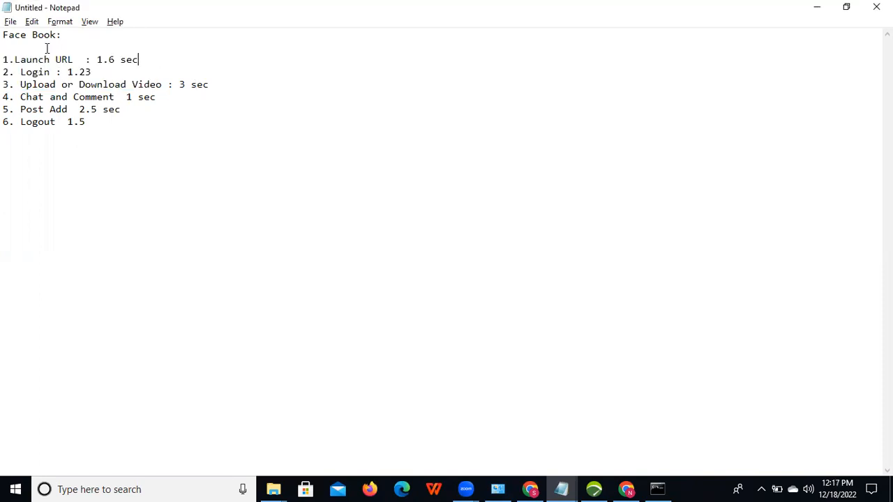
pyautogui.write('1000 users - Avg')
pyautogui.write('SLA -')
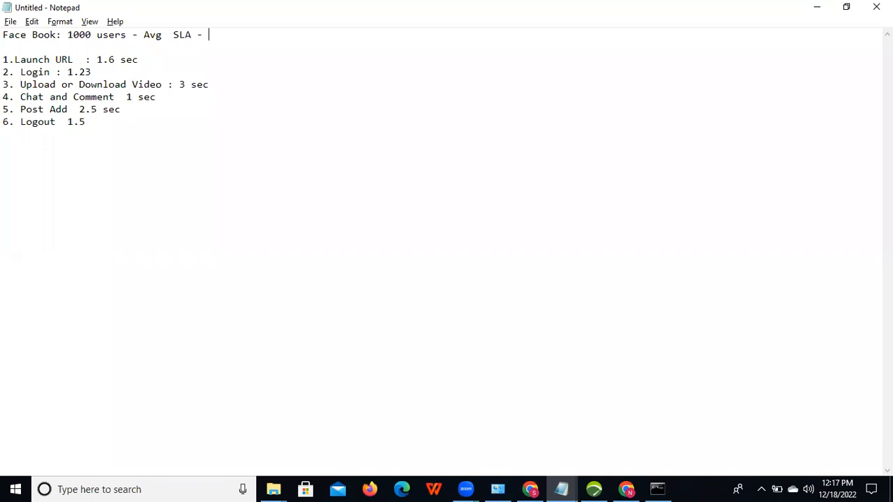
pyautogui.write('3')
pyautogui.moveTo(168, 35)
pyautogui.mouseDown()
pyautogui.moveTo(224, 32)
pyautogui.moveTo(174, 30)
pyautogui.mouseUp()
# Step: Change the Upload or Download Video time from 3 sec to 3.8 sec
pyautogui.click(185, 84)
pyautogui.hotkey('shift', 'Left')
pyautogui.click(185, 85)
pyautogui.write('.8')
# Step: Highlight the Upload or Download Video line and the timed steps to review them
pyautogui.moveTo(242, 87); pyautogui.dragTo(20, 81)
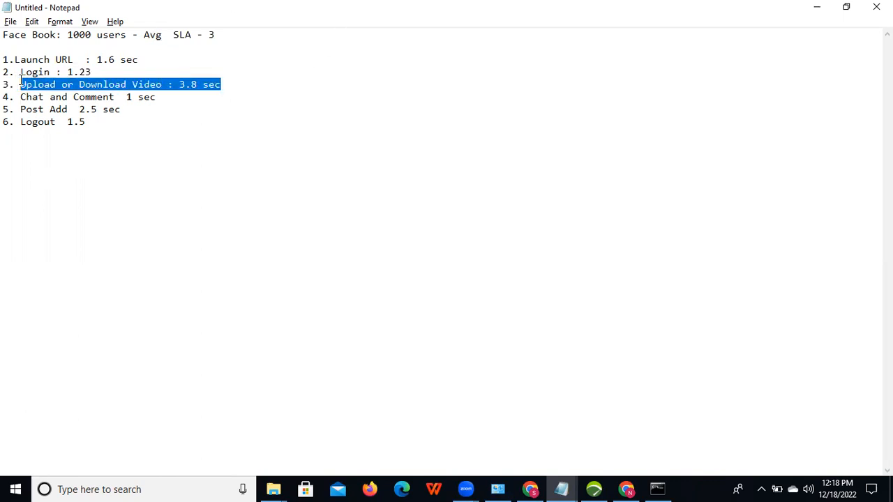
pyautogui.click(94, 123)
pyautogui.keyDown('shift'); pyautogui.click(5, 71); pyautogui.keyUp('shift')
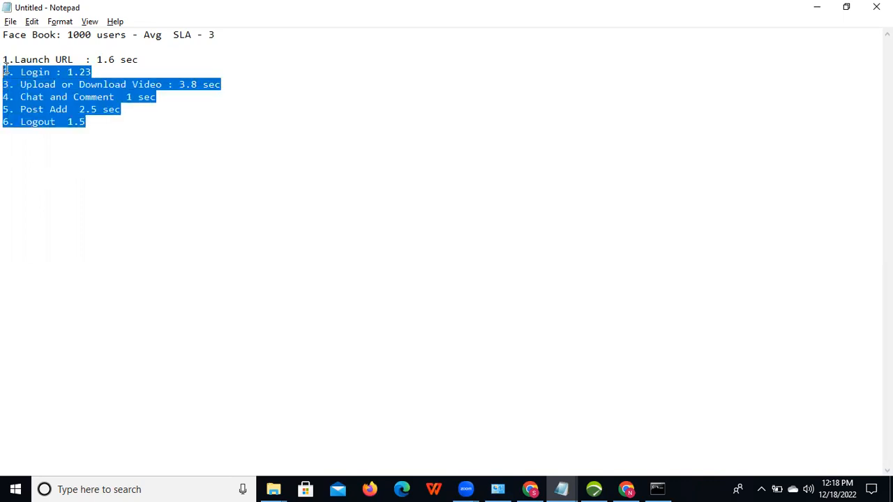
pyautogui.keyDown('shift'); pyautogui.click(5, 60); pyautogui.keyUp('shift')
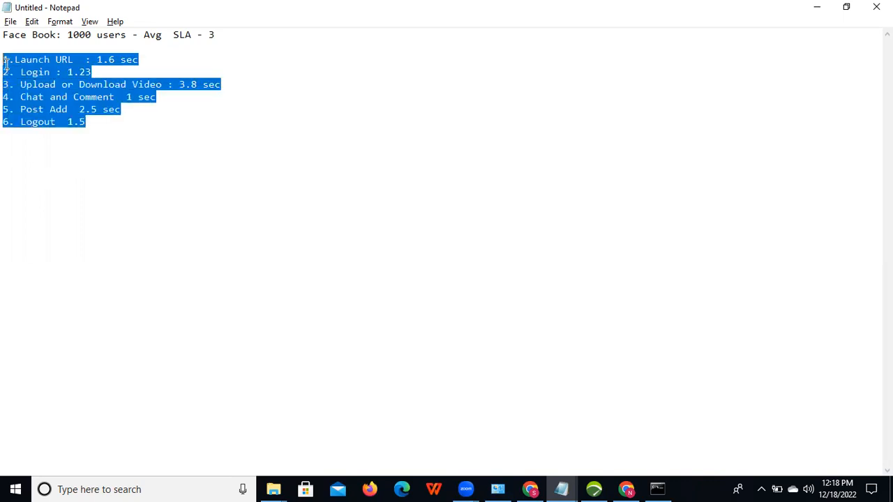
pyautogui.click(218, 91)
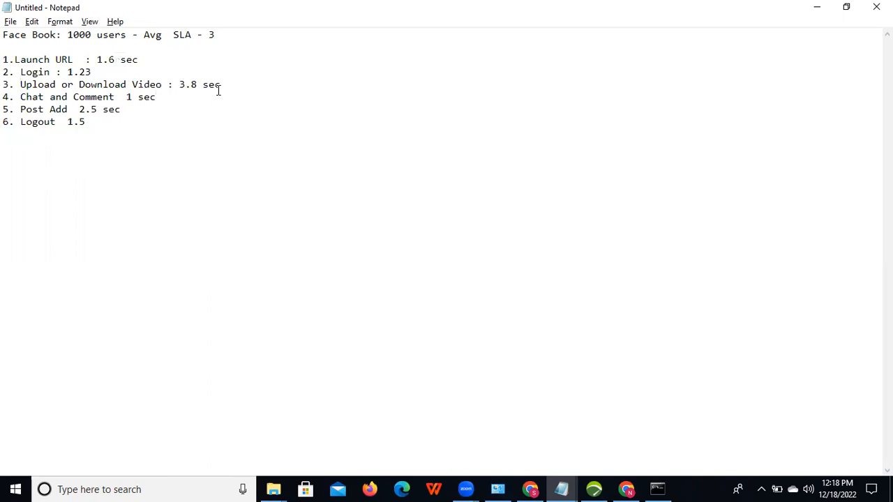
pyautogui.moveTo(220, 84); pyautogui.dragTo(132, 84)
pyautogui.keyDown('shift'); pyautogui.click(20, 84); pyautogui.keyUp('shift')
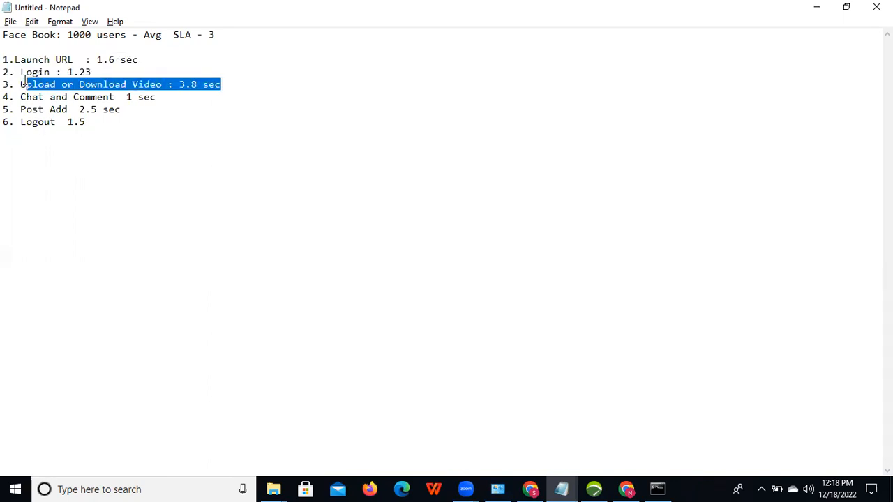
pyautogui.keyDown('shift'); pyautogui.click(6, 85); pyautogui.keyUp('shift')
pyautogui.click(255, 87)
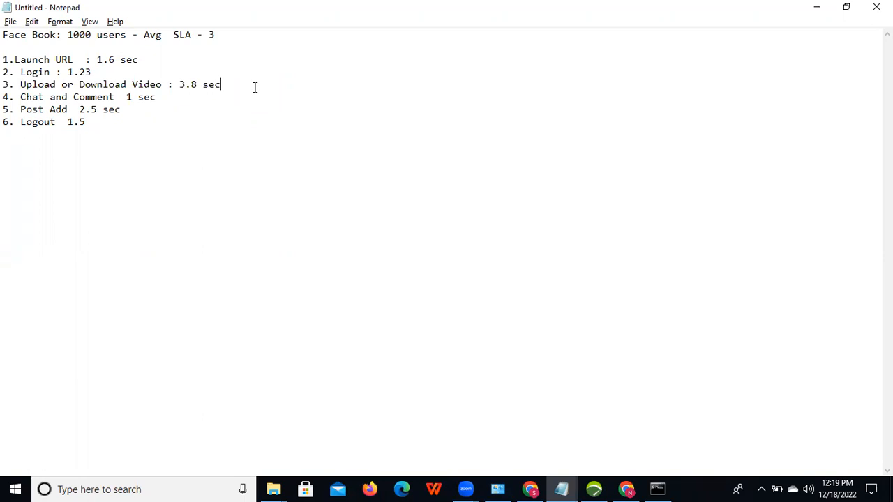
# Step: Change the Upload or Download Video time to 2.8 sec and select all six steps
pyautogui.click(187, 84)
pyautogui.press('BackSpace')
pyautogui.write('2')
pyautogui.moveTo(5, 61); pyautogui.dragTo(124, 117)
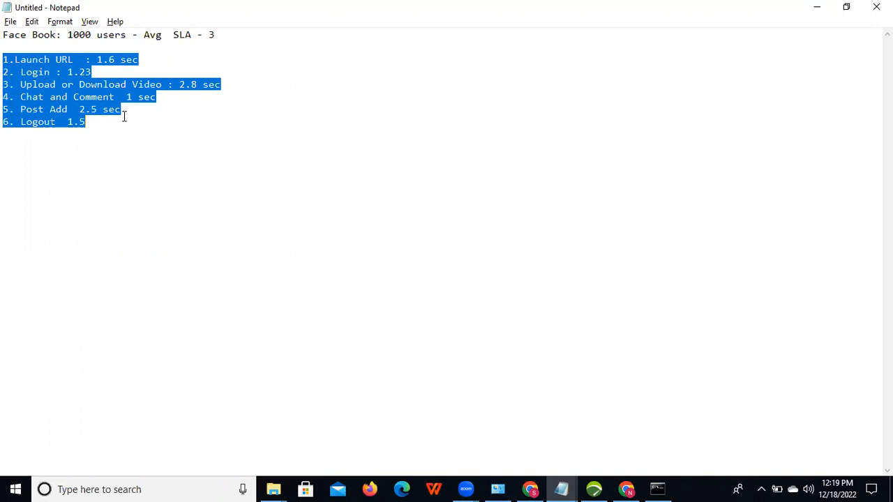
pyautogui.hotkey('alt', 'Tab')
pyautogui.hotkey('alt', 'Tab')
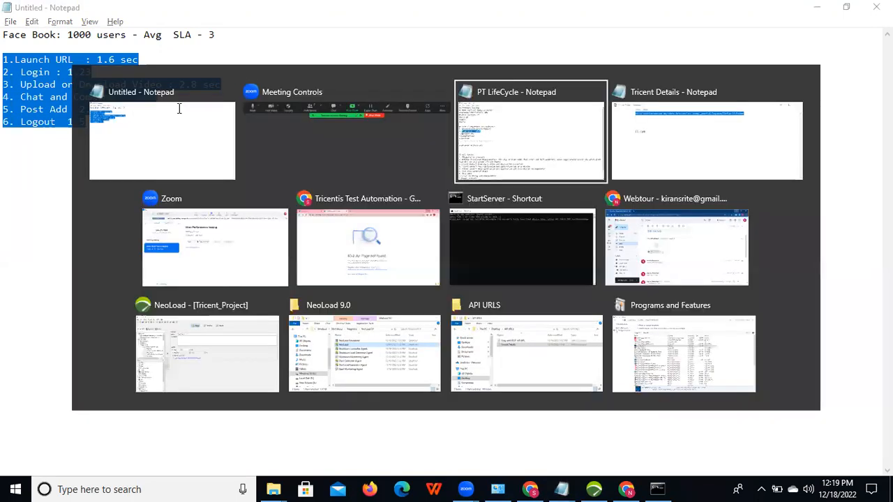
# Step: Place the cursor after the VUgen entry in PT LifeCycle, then show the desktop
pyautogui.click(157, 199)
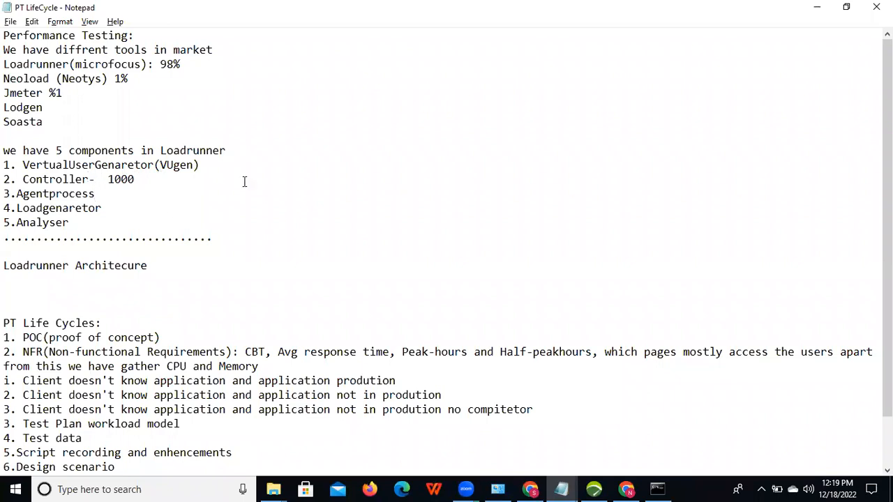
pyautogui.click(211, 165)
pyautogui.click(891, 490)
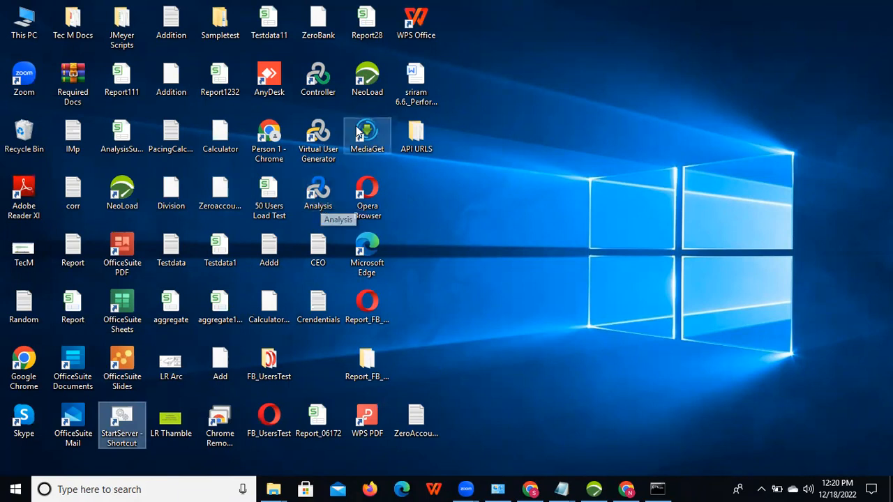
# Step: Launch Virtual User Generator 2020 from its desktop shortcut
pyautogui.click(320, 135)
pyautogui.doubleClick(321, 134)
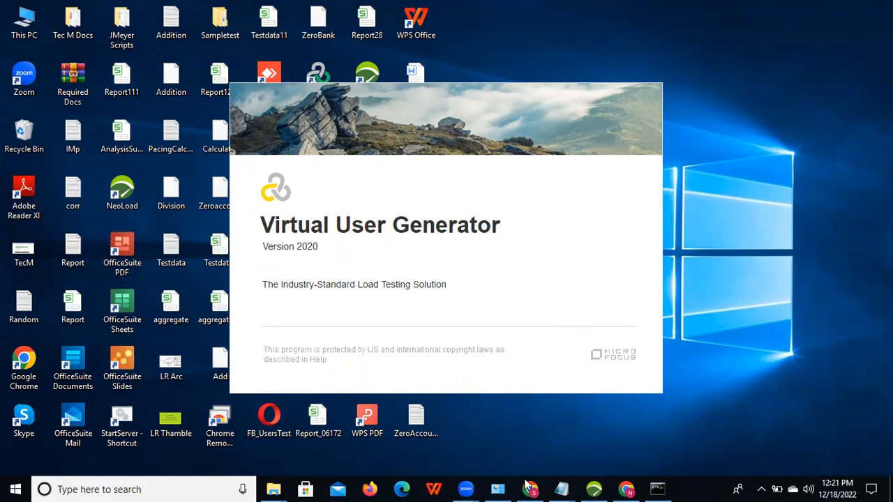
# Step: Open 127.0.0.1:1080/WebTours/ in a new Chrome tab and begin entering the username
pyautogui.moveTo(530, 489)
pyautogui.click(465, 451)
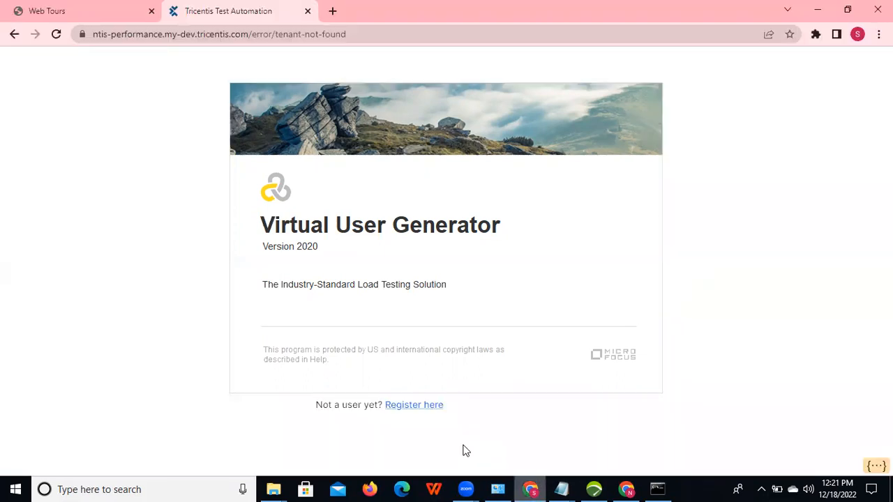
pyautogui.click(333, 12)
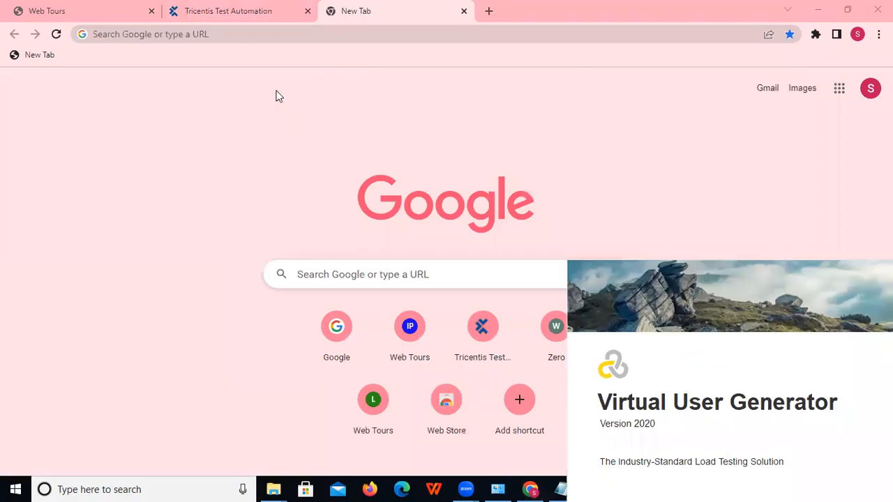
pyautogui.click(236, 34)
pyautogui.write('12')
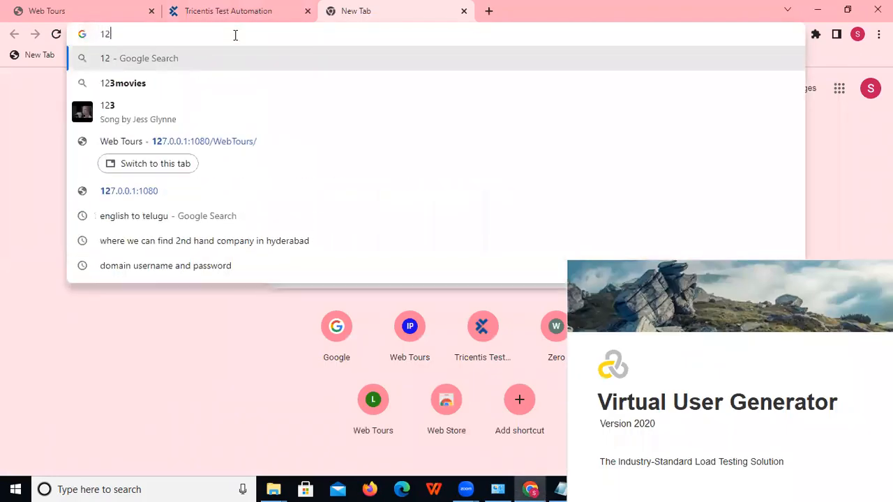
pyautogui.click(233, 191)
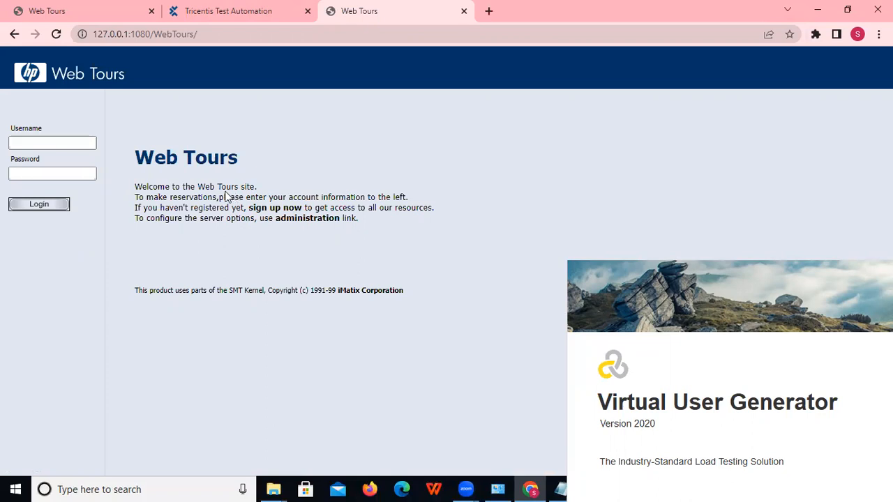
pyautogui.click(49, 140)
pyautogui.write('joo')
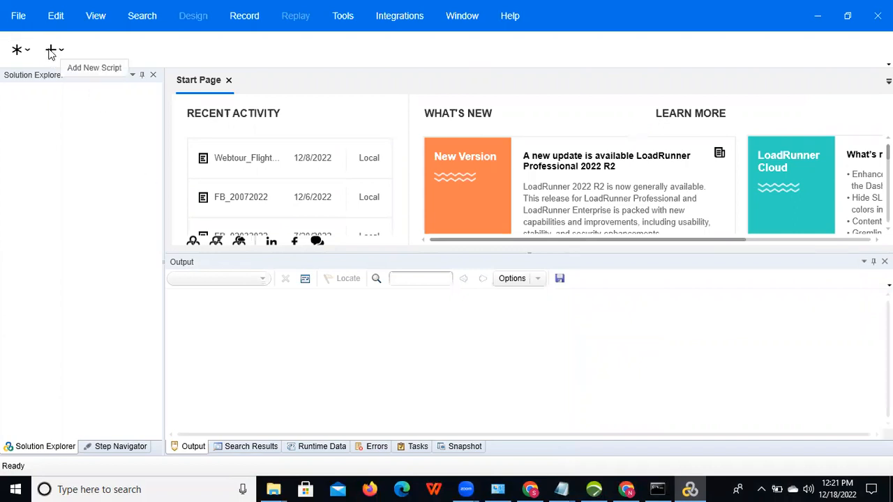
# Step: Start a new script via File > New Script and Solution
pyautogui.click(50, 52)
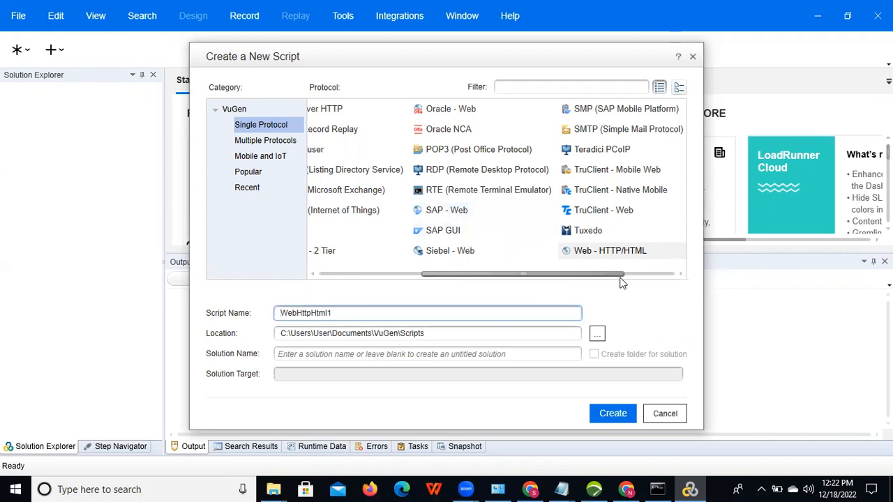
# Step: Name the Web - HTTP/HTML script Webtour_FlightBooking_12182022 and create it
pyautogui.moveTo(614, 275); pyautogui.dragTo(594, 281)
pyautogui.moveTo(524, 276); pyautogui.dragTo(478, 276)
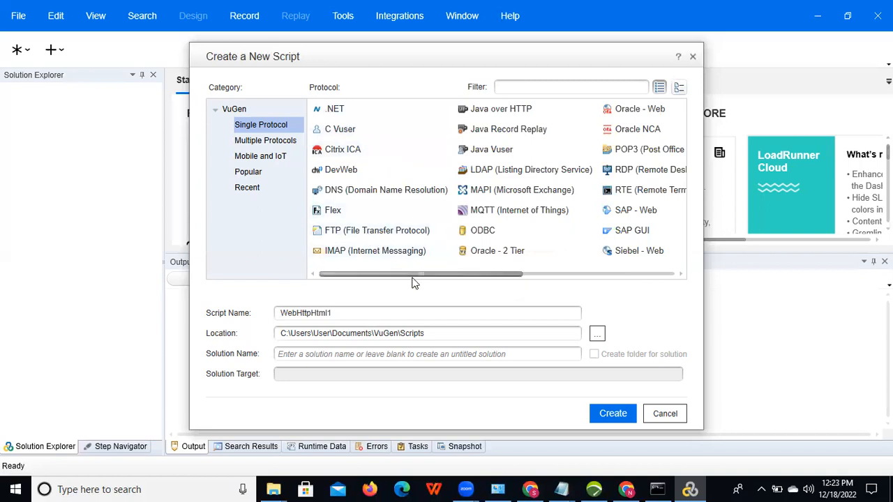
pyautogui.moveTo(414, 276); pyautogui.dragTo(625, 277)
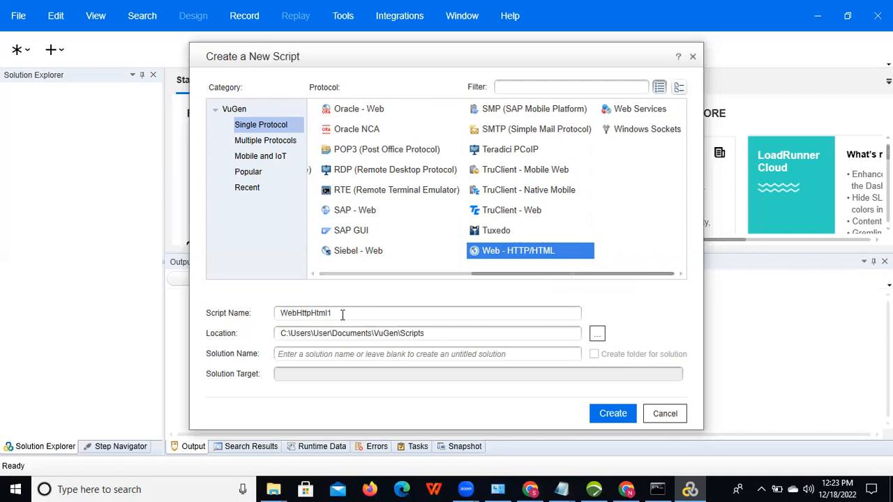
pyautogui.moveTo(341, 315); pyautogui.dragTo(264, 314)
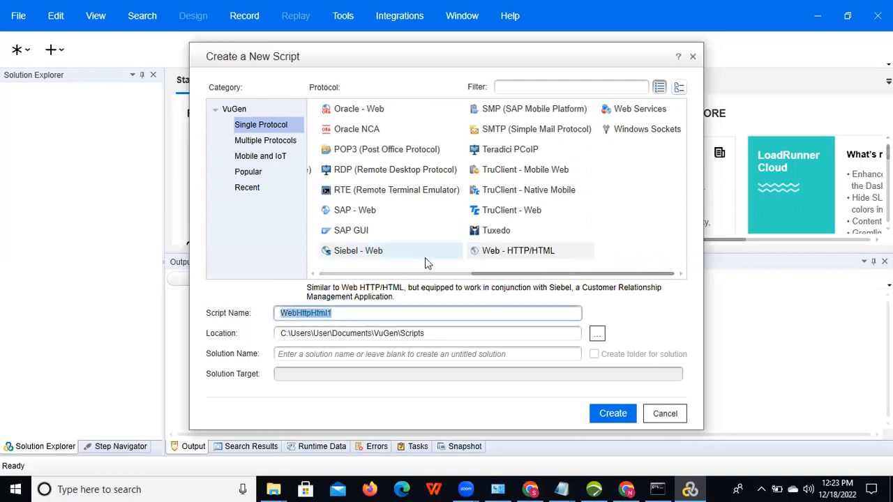
pyautogui.press('BackSpace')
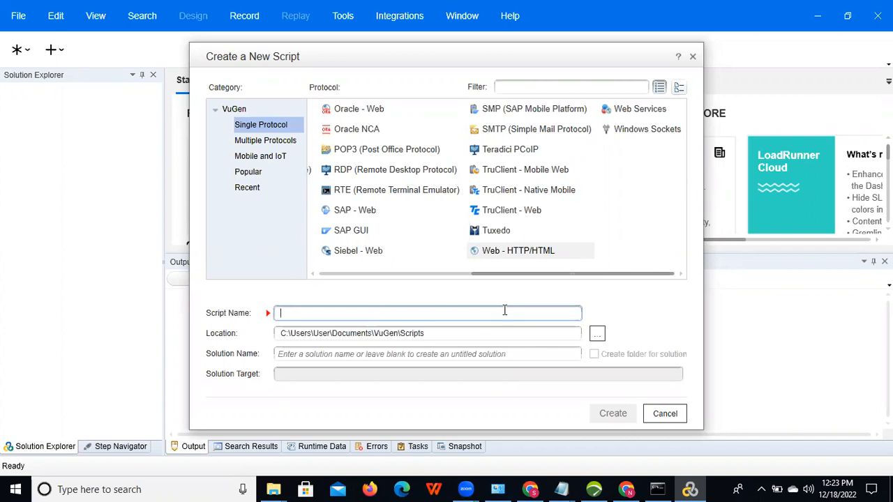
pyautogui.write('We')
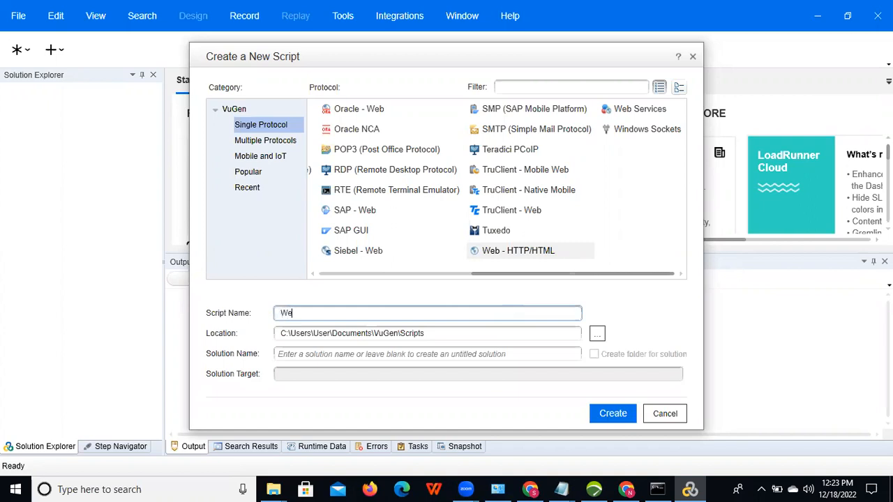
pyautogui.write('btour_FlightBooking_')
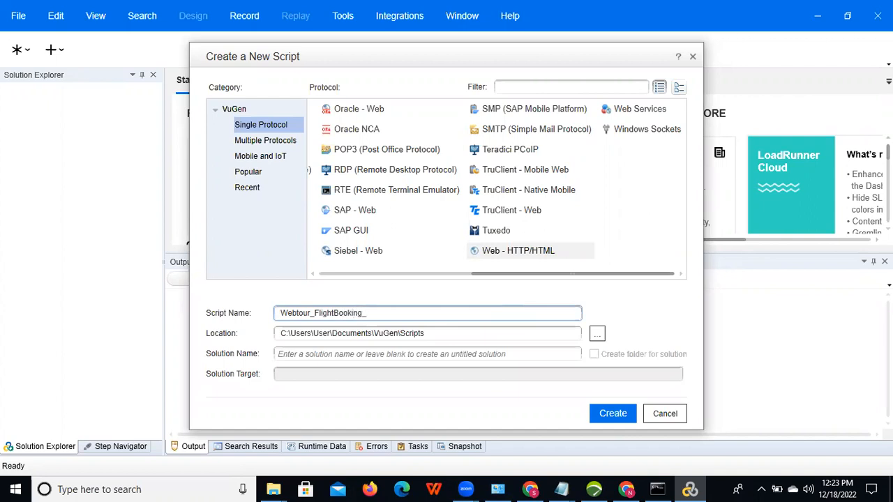
pyautogui.write('12182022')
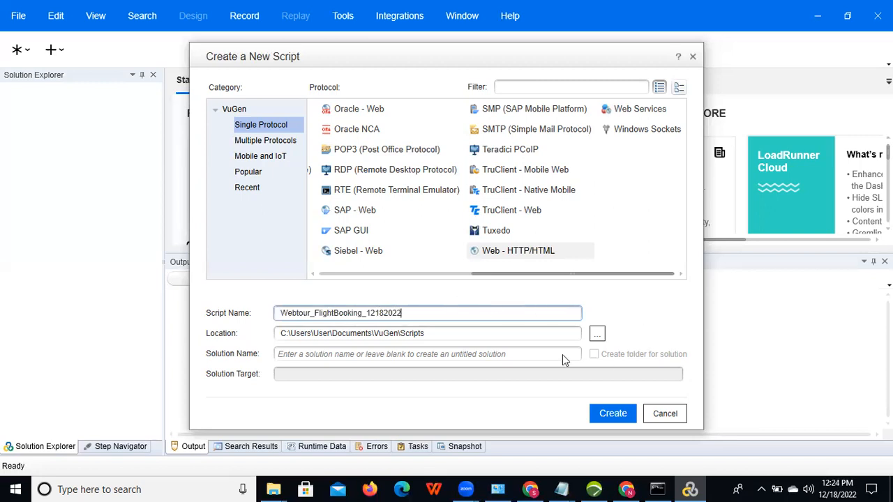
pyautogui.click(614, 420)
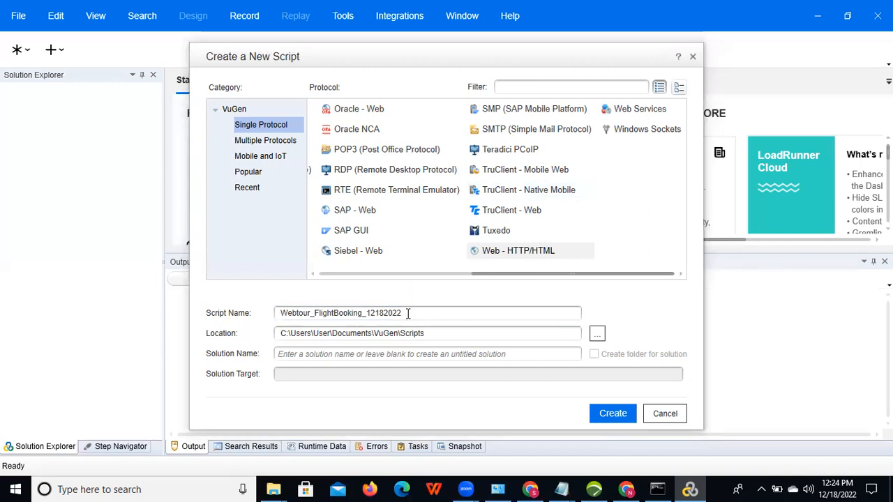
pyautogui.click(607, 414)
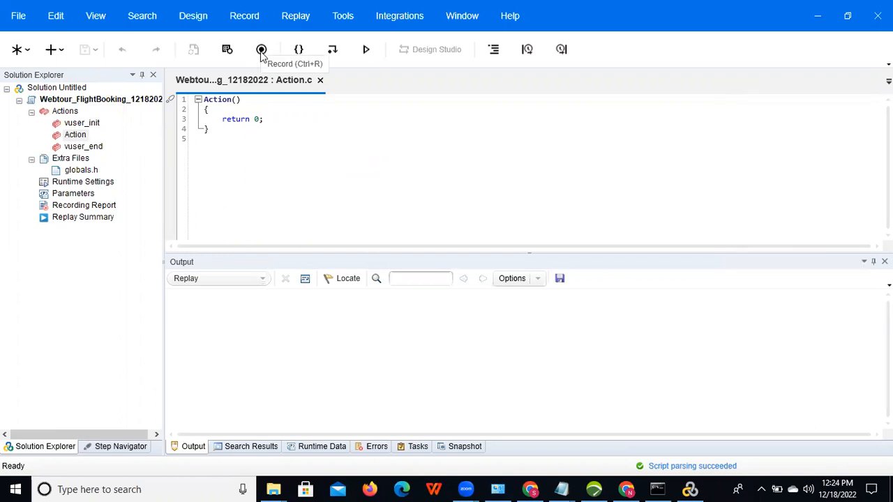
pyautogui.click(261, 50)
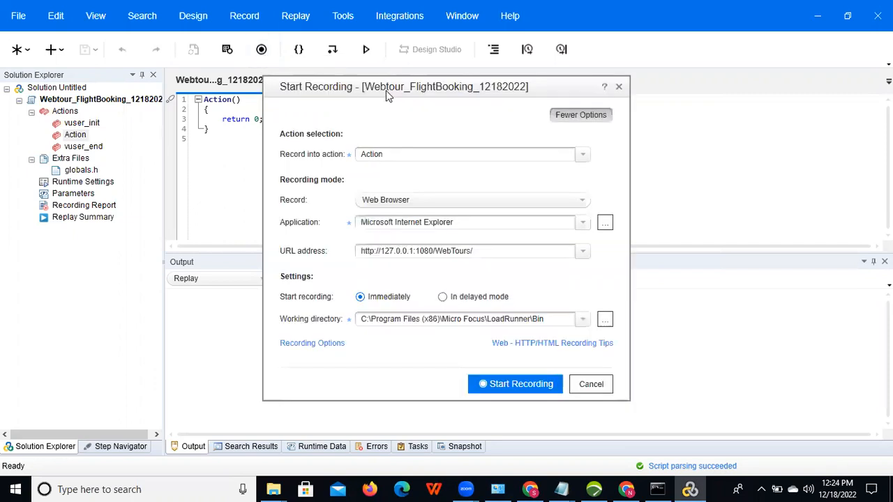
pyautogui.moveTo(386, 90); pyautogui.dragTo(433, 97)
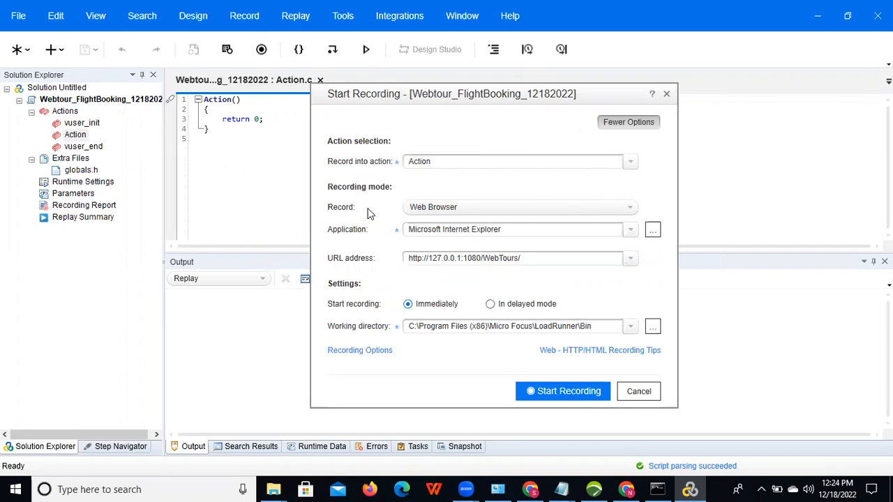
pyautogui.click(588, 210)
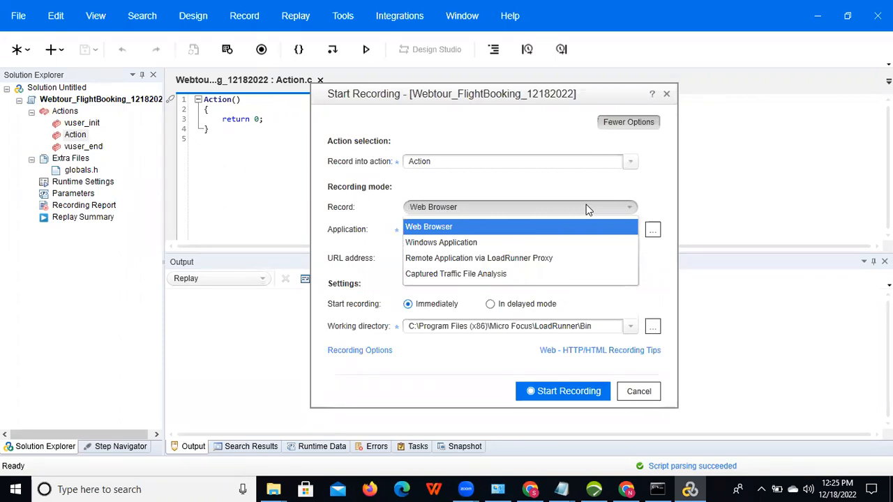
pyautogui.click(588, 210)
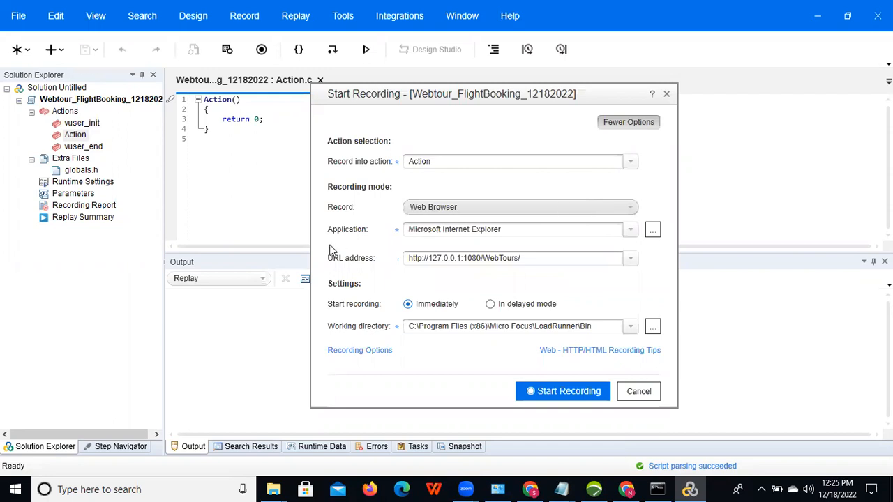
pyautogui.click(632, 234)
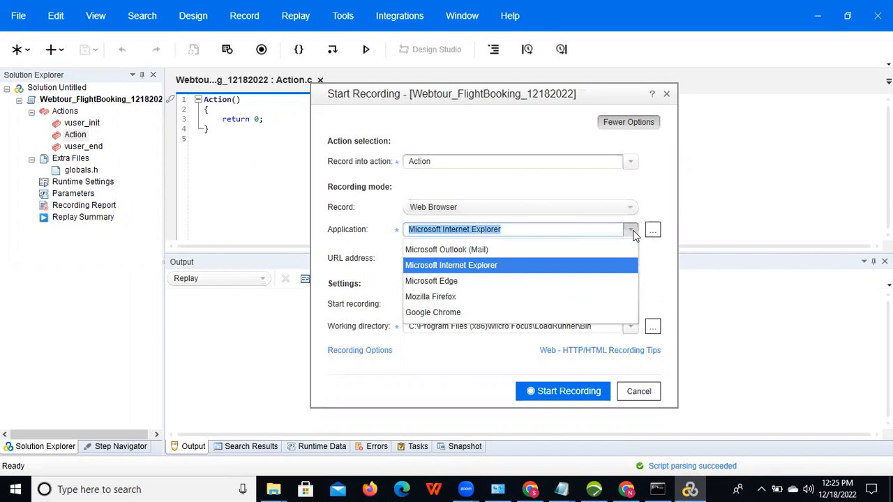
pyautogui.click(551, 265)
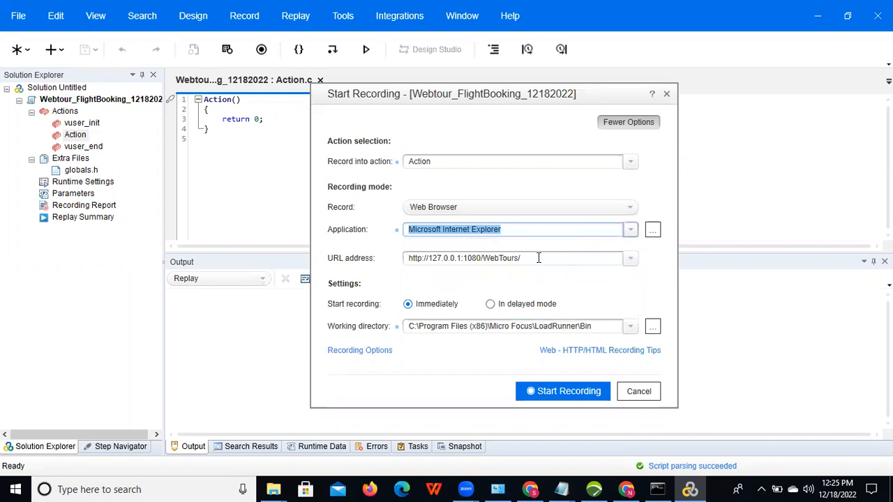
pyautogui.click(538, 258)
pyautogui.click(538, 258)
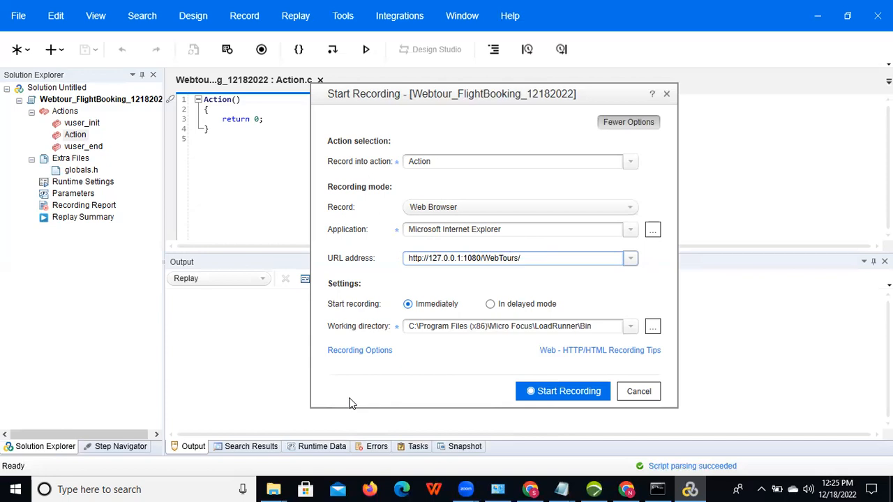
# Step: Back in Chrome, enter the account password and attempt to log in to Web Tours
pyautogui.click(532, 490)
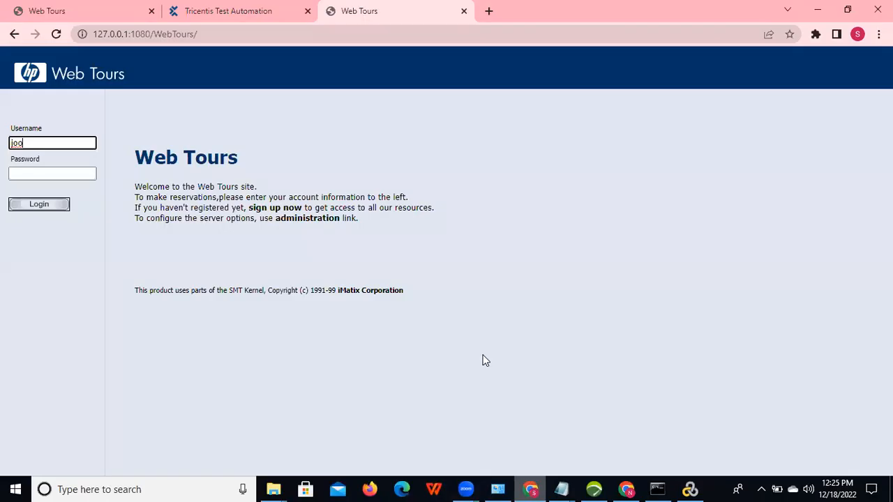
pyautogui.click(26, 175)
pyautogui.write('bean')
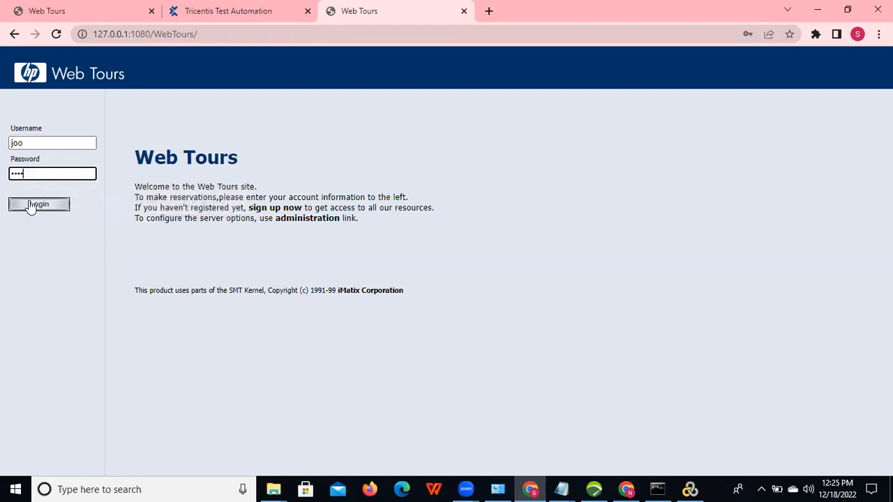
pyautogui.click(31, 206)
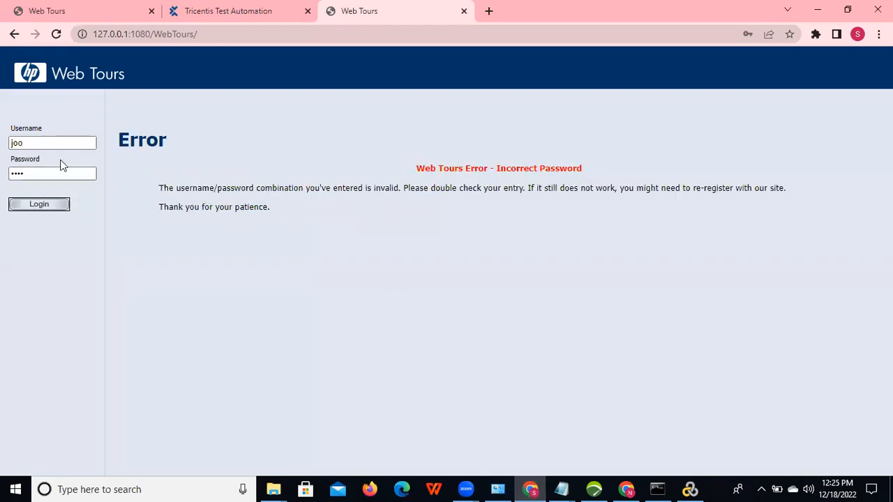
# Step: Correct the username, log in again, and open the Find Flight form
pyautogui.click(39, 144)
pyautogui.click(15, 143)
pyautogui.write('j')
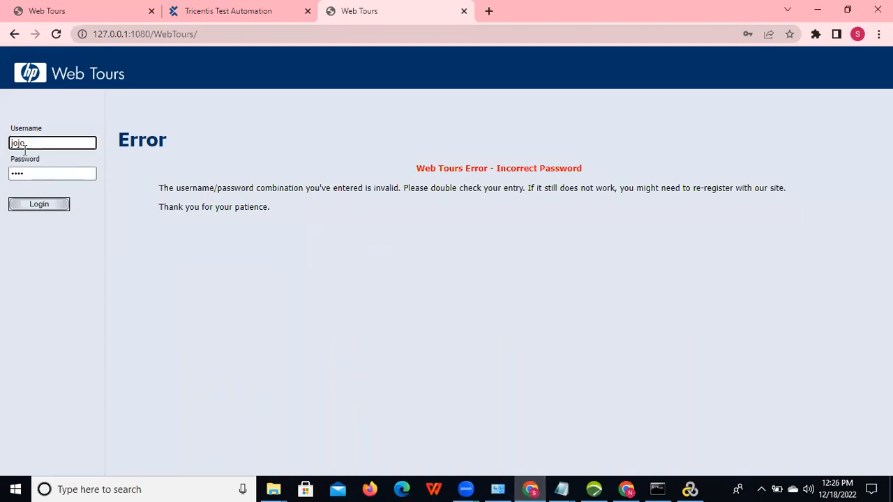
pyautogui.click(38, 207)
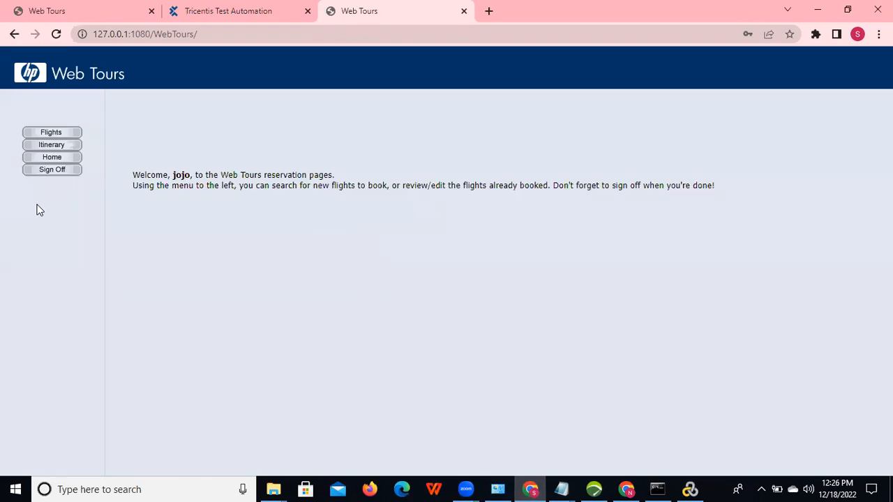
pyautogui.click(54, 132)
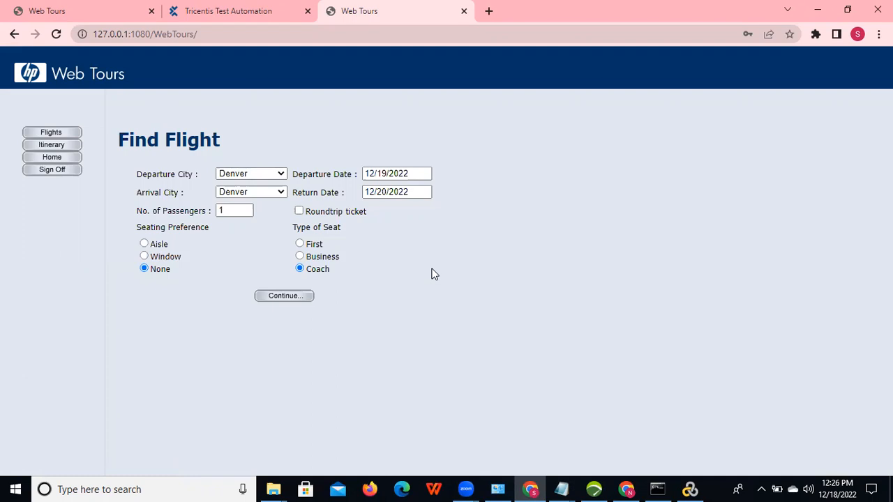
# Step: View the Itinerary page, then go back twice to the welcome page
pyautogui.click(51, 145)
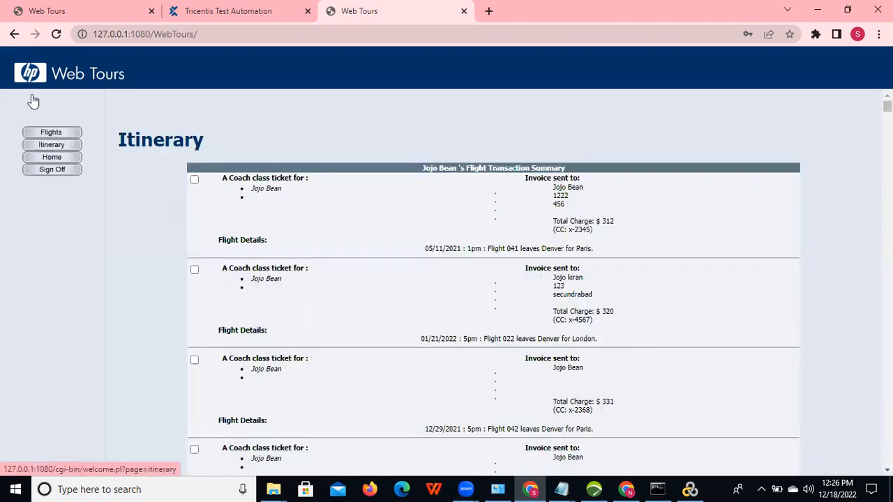
pyautogui.click(11, 34)
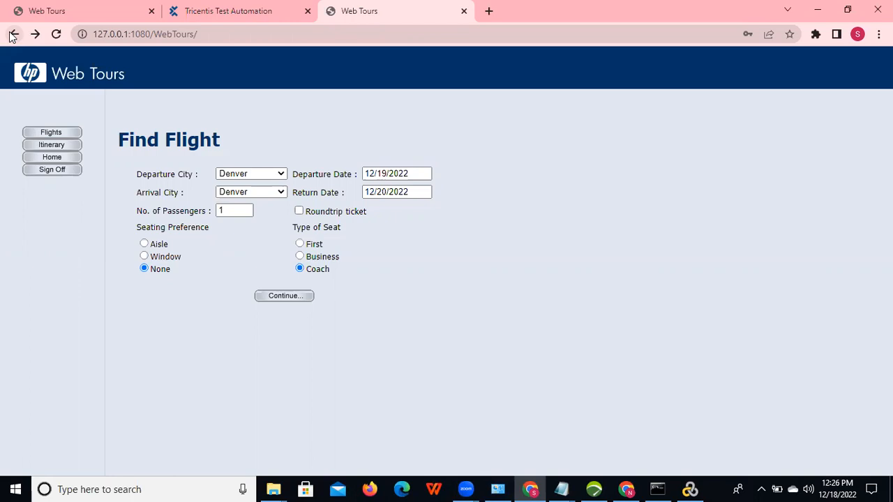
pyautogui.click(14, 35)
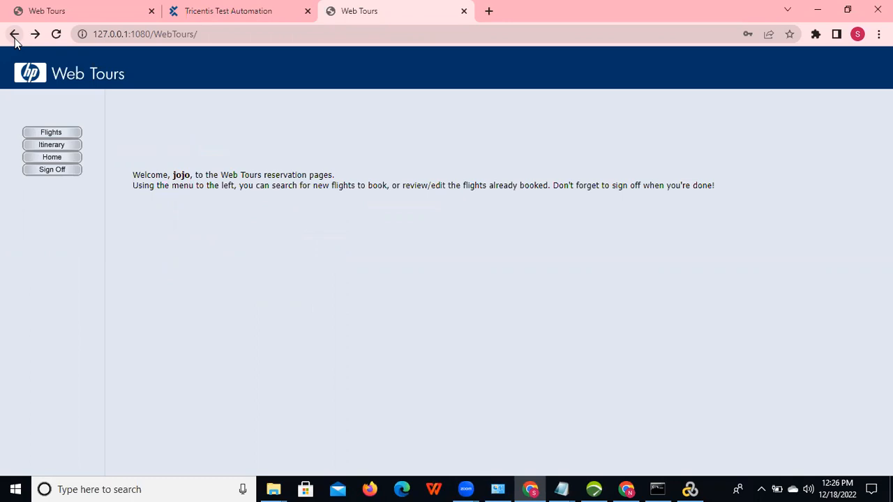
# Step: Search Paris to Portland flights in Business class with a Window seat preference
pyautogui.click(67, 137)
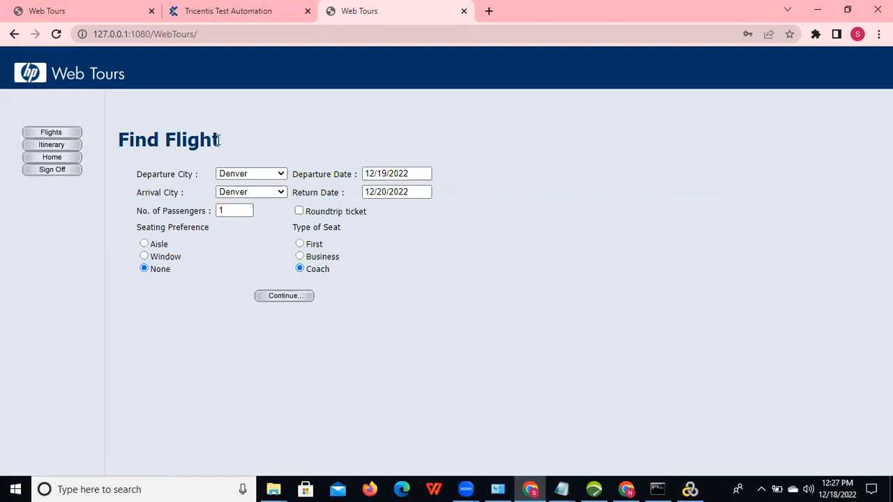
pyautogui.click(262, 178)
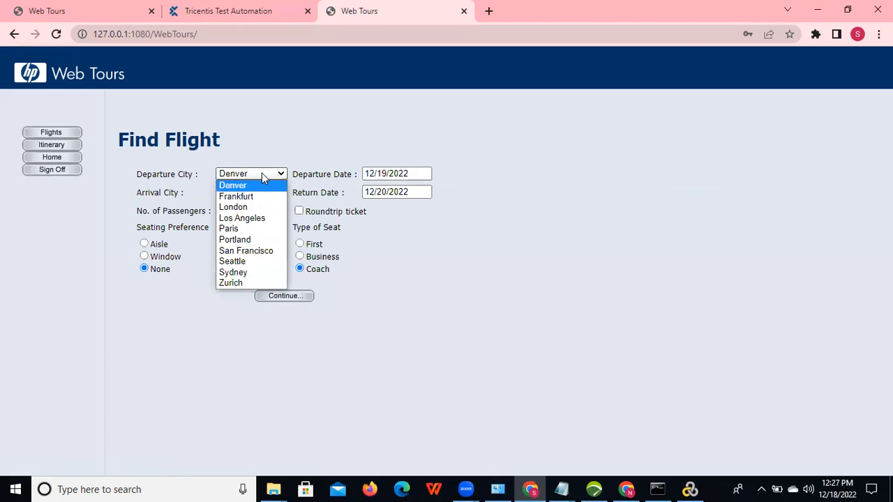
pyautogui.click(252, 229)
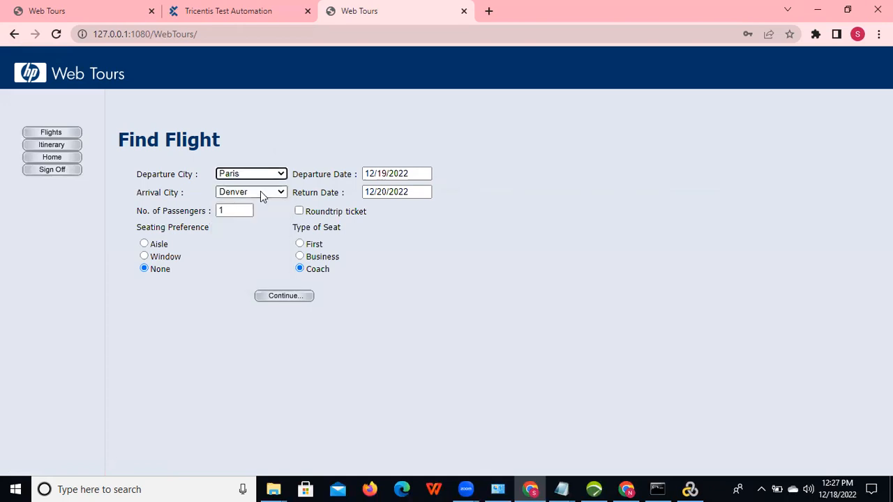
pyautogui.click(261, 193)
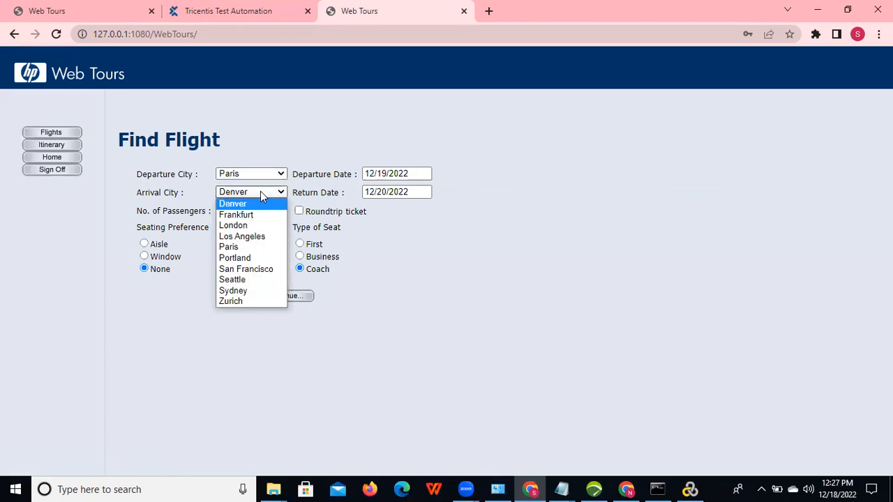
pyautogui.click(250, 258)
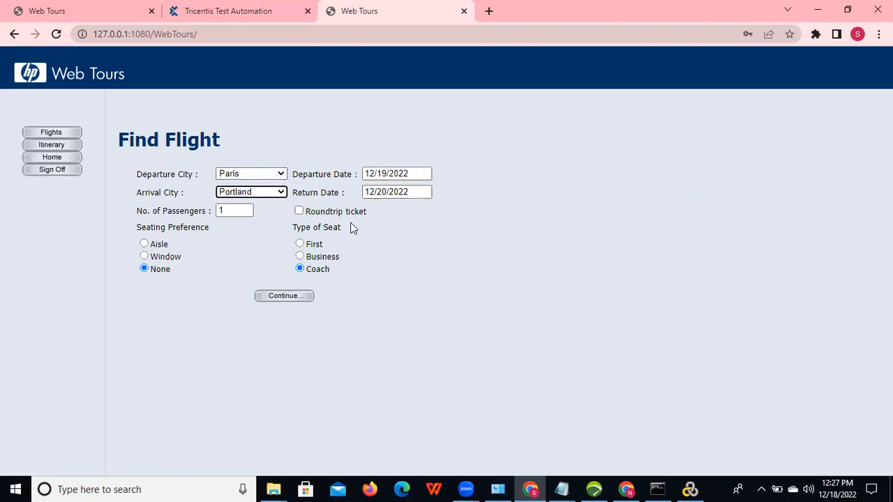
pyautogui.click(300, 256)
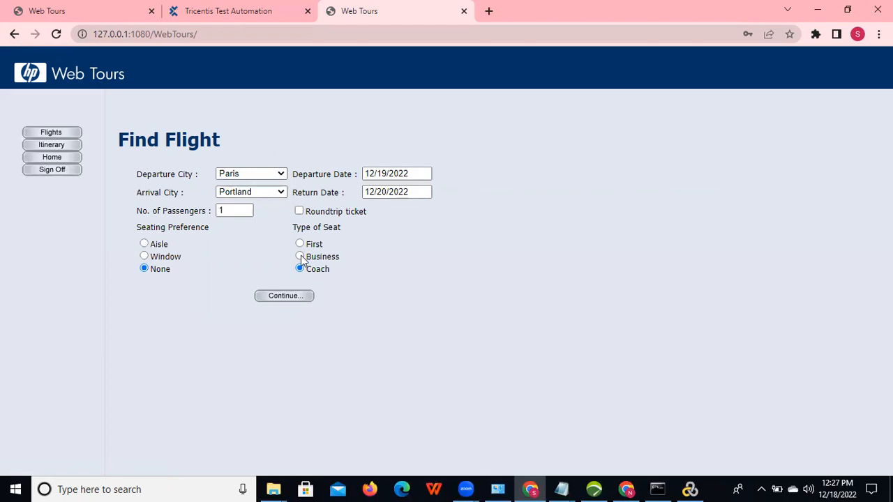
pyautogui.click(145, 256)
pyautogui.click(302, 298)
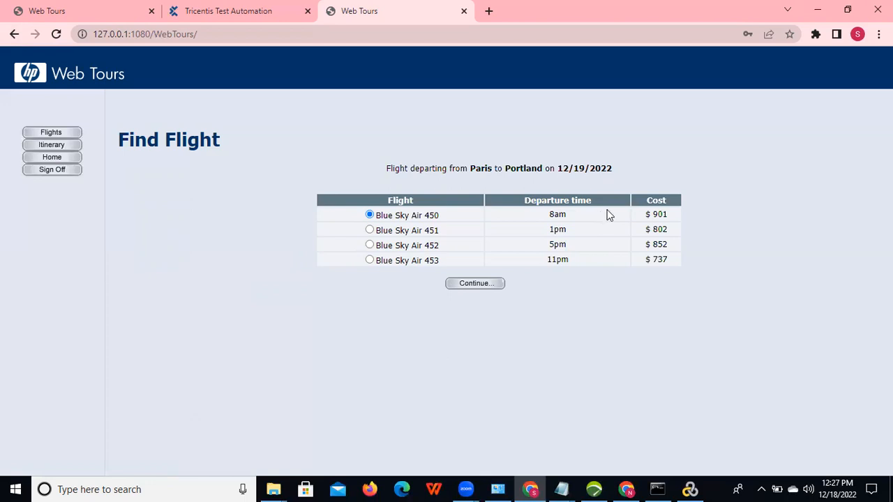
# Step: Choose Blue Sky Air 452, then enter street KPHB and city HYDERABAD
pyautogui.click(369, 246)
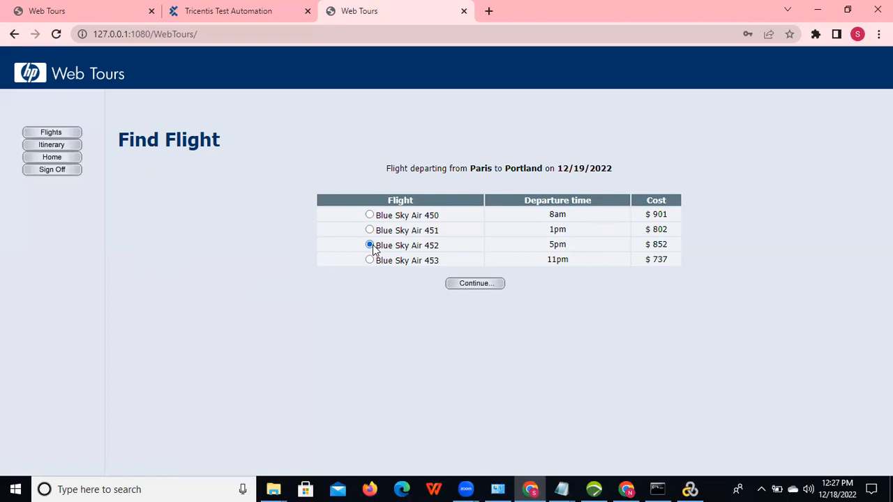
pyautogui.click(467, 285)
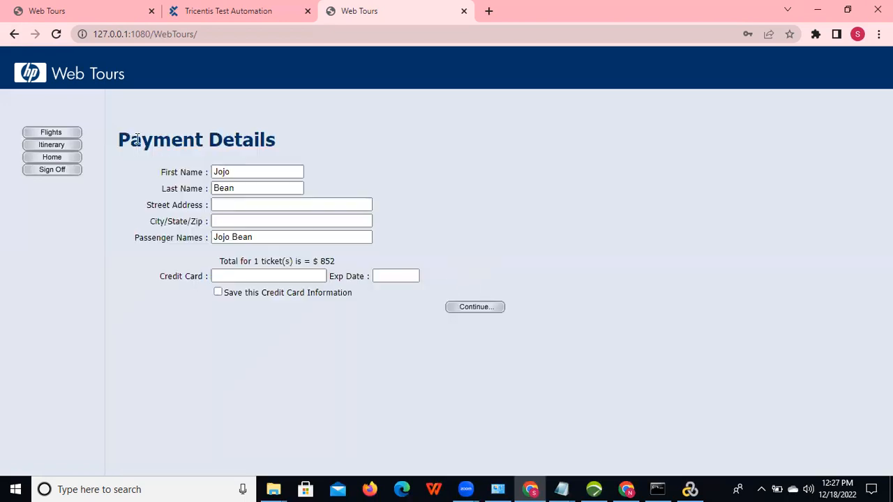
pyautogui.click(242, 203)
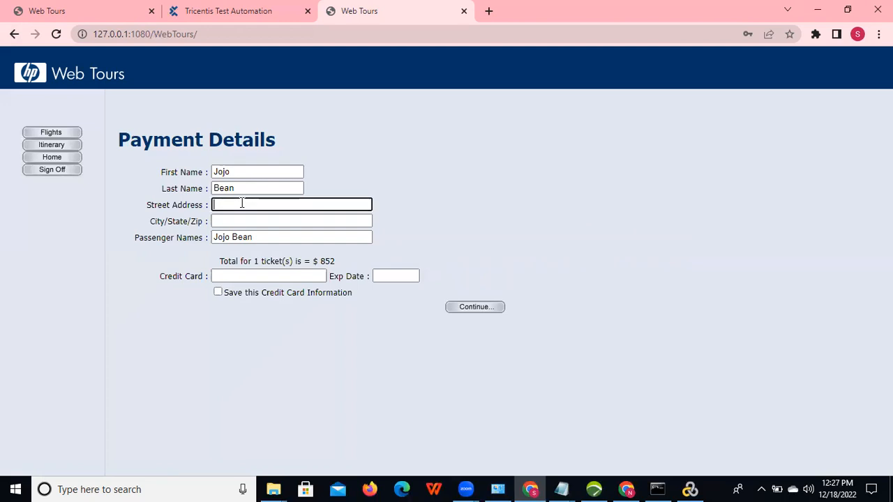
pyautogui.write('KPHB')
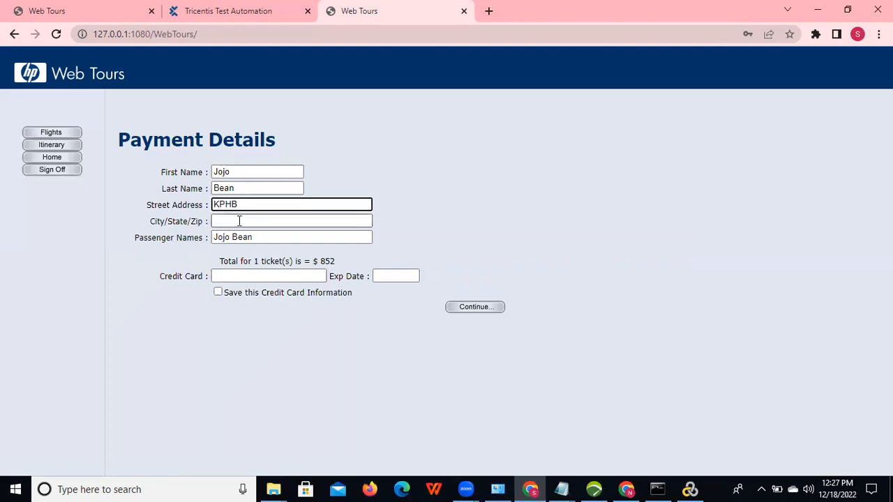
pyautogui.click(239, 219)
pyautogui.write('HYDERABA')
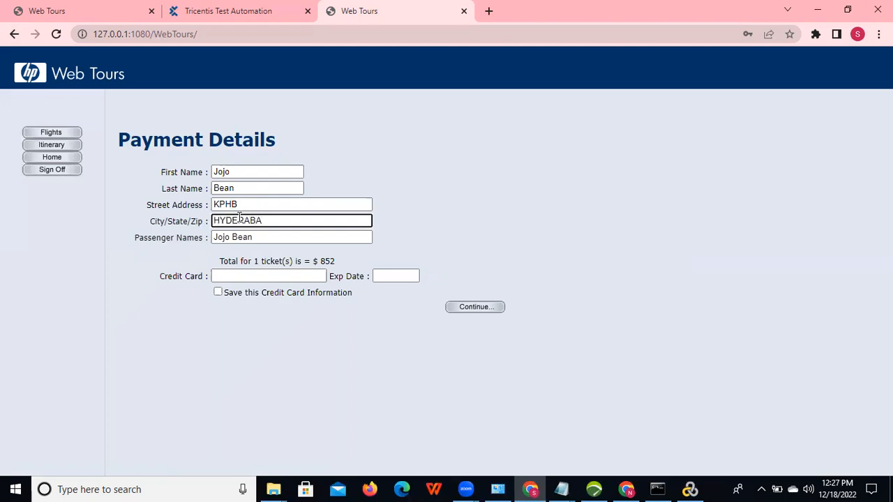
pyautogui.write('D')
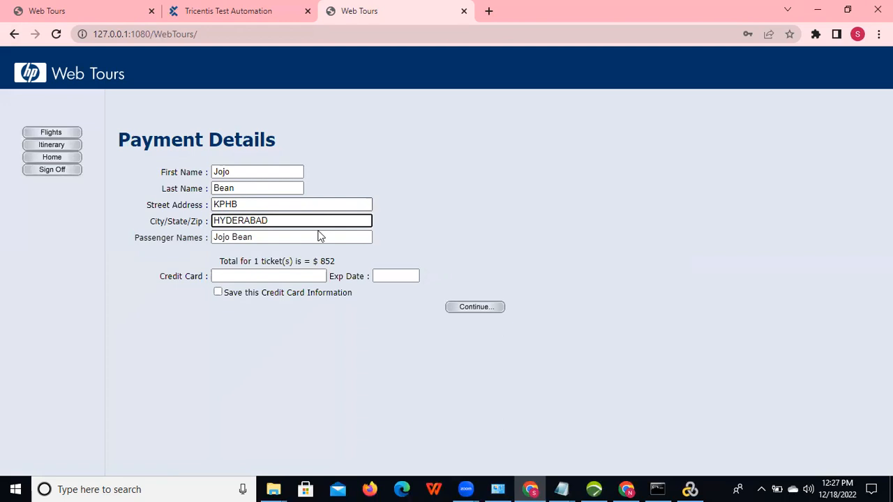
# Step: Enter the credit card number and expiry date, confirm the booking, and sign off
pyautogui.click(272, 277)
pyautogui.write('43564')
pyautogui.click(399, 277)
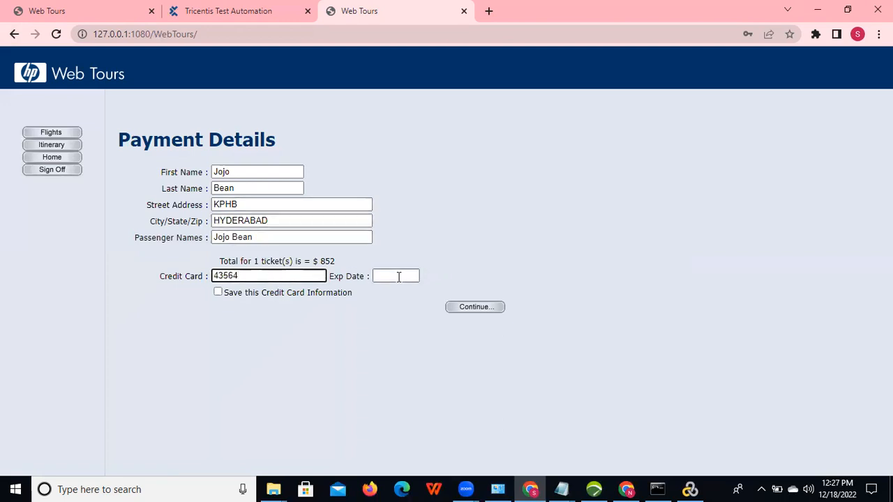
pyautogui.click(398, 277)
pyautogui.write('01/23')
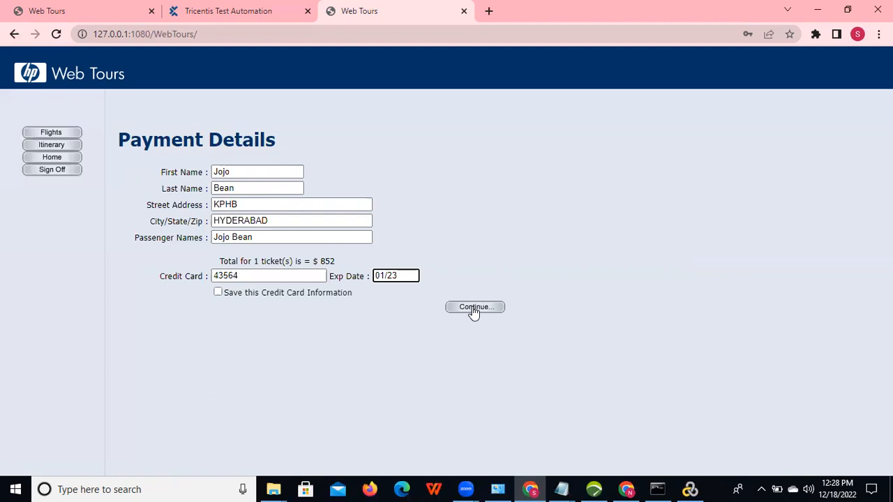
pyautogui.click(474, 308)
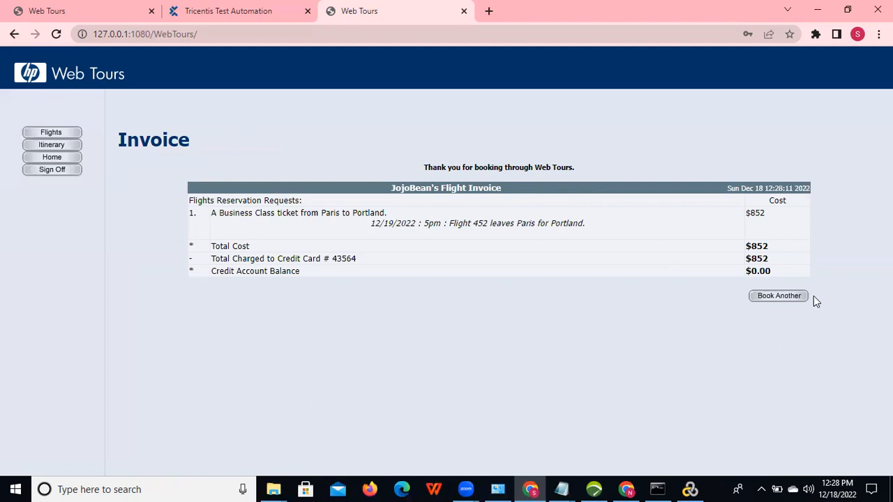
pyautogui.click(40, 175)
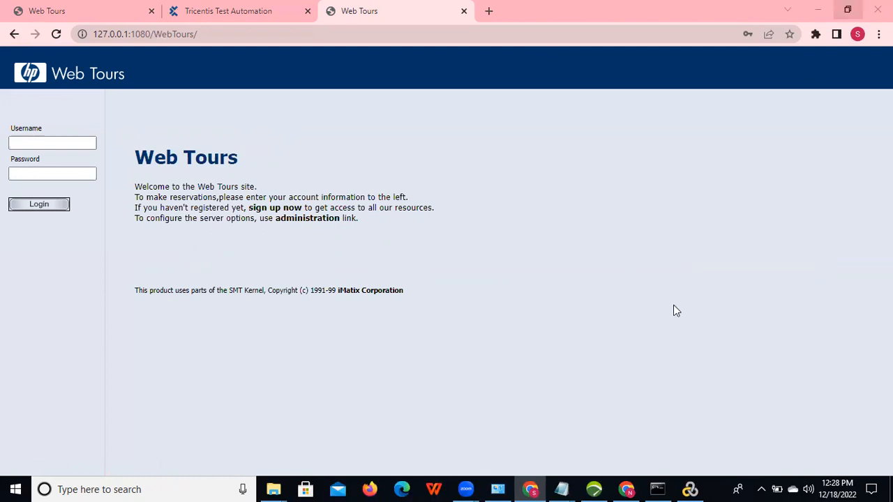
# Step: Return to VuGen's Start Recording dialog and begin recording Web Tours in Internet Explorer
pyautogui.click(700, 487)
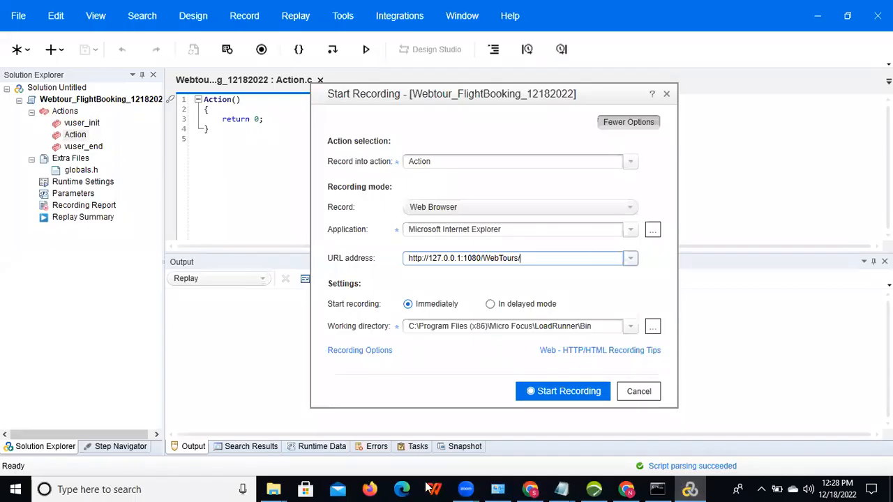
pyautogui.click(474, 242)
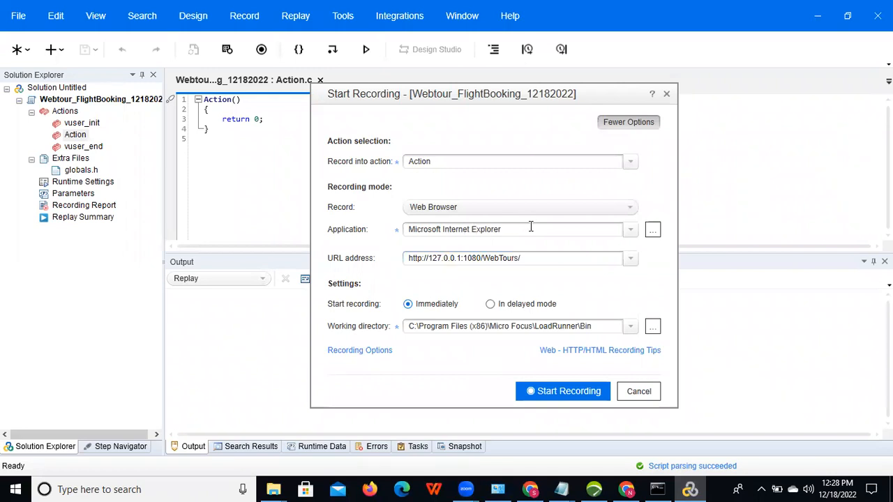
pyautogui.click(566, 391)
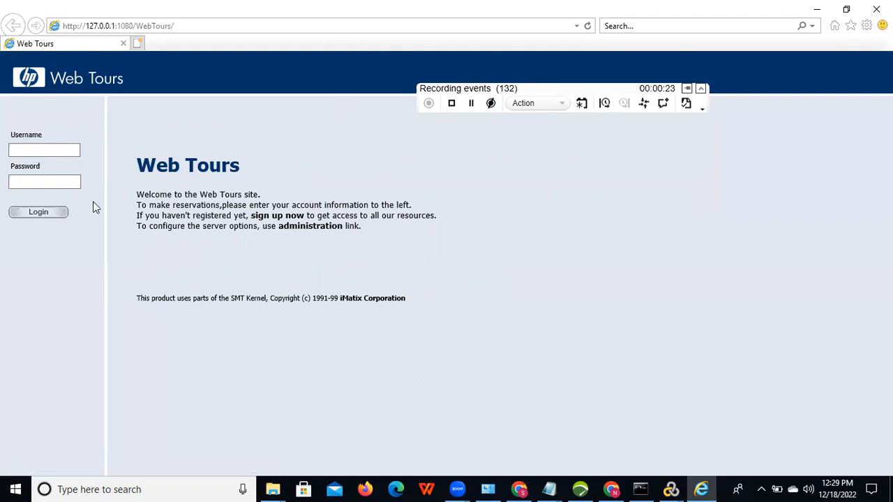
# Step: Insert a start transaction named Login on the Web Tours login page
pyautogui.click(56, 144)
pyautogui.click(607, 108)
pyautogui.write('L')
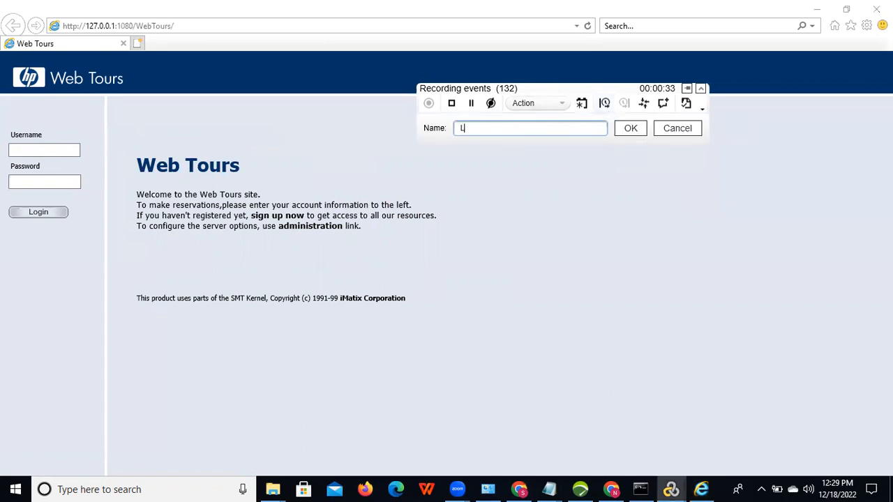
pyautogui.write('ogin')
# Step: Sign in to Web Tours with the demo username and password inside the Login transaction, then end Login
pyautogui.click(631, 128)
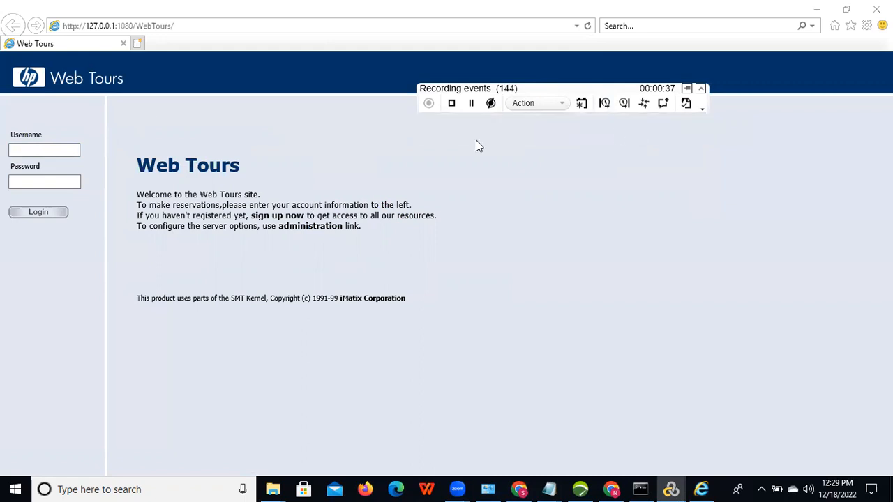
pyautogui.click(42, 149)
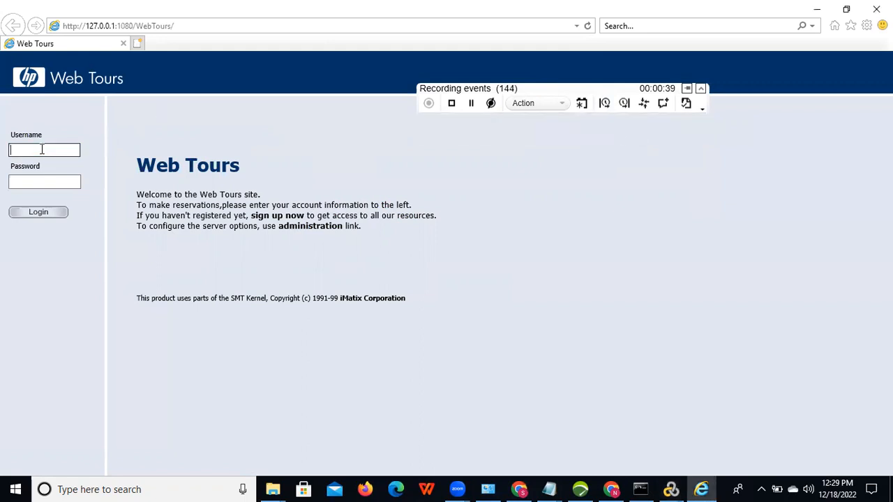
pyautogui.write('jojo')
pyautogui.press('Tab')
pyautogui.write('bean')
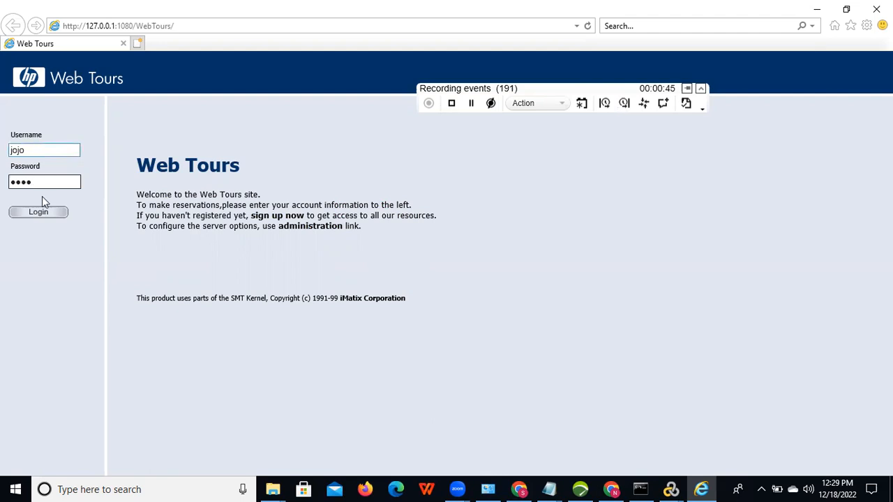
pyautogui.click(39, 214)
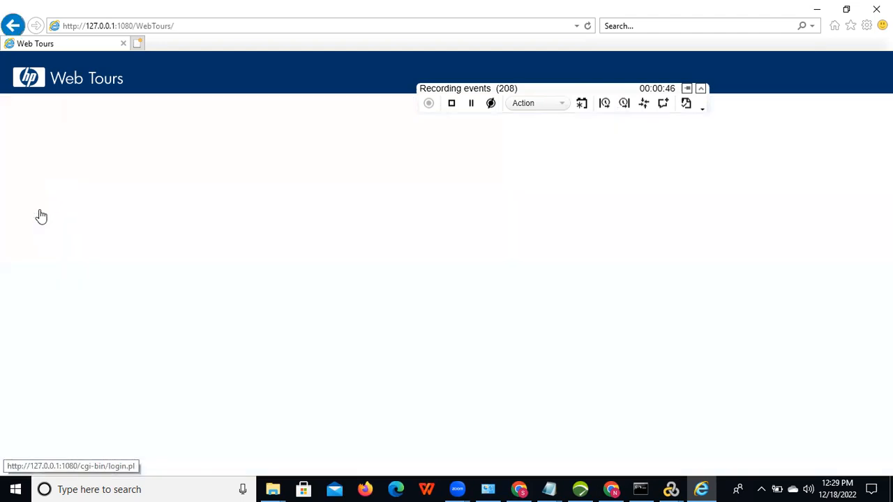
pyautogui.click(622, 103)
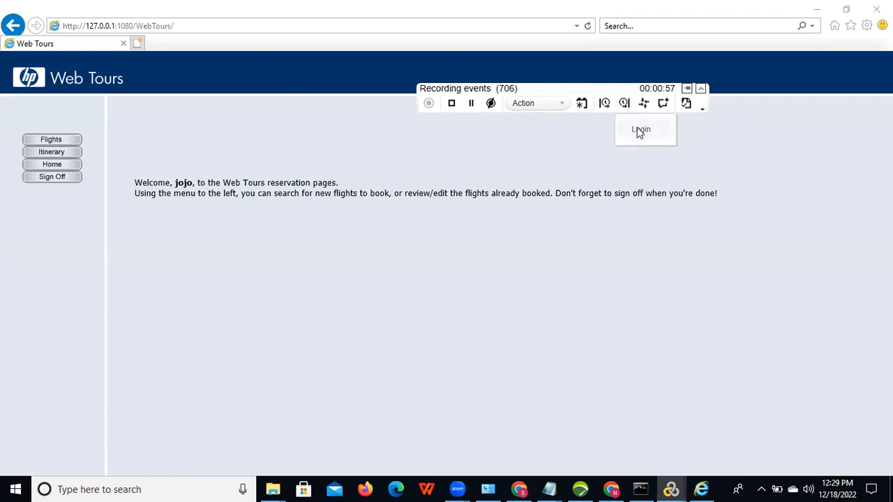
pyautogui.click(640, 132)
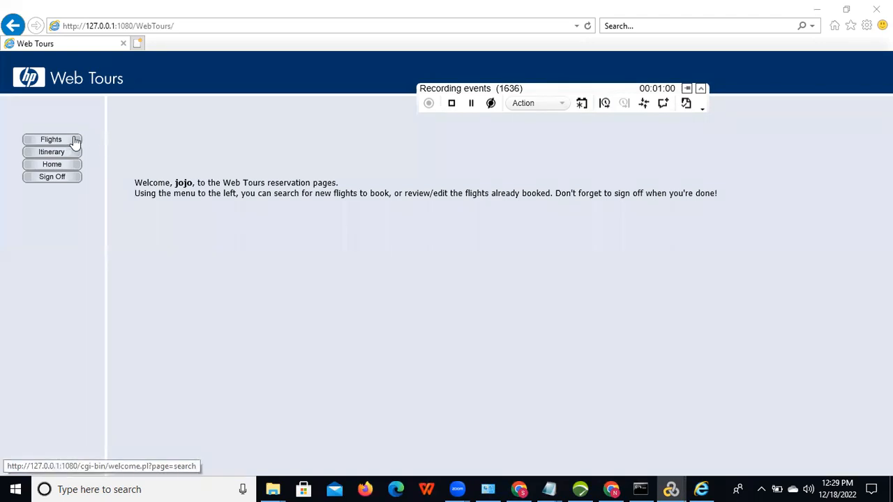
# Step: Wrap opening Flights in a ClickOn_Flights transaction, end it, and select the Find Flight heading text
pyautogui.click(604, 105)
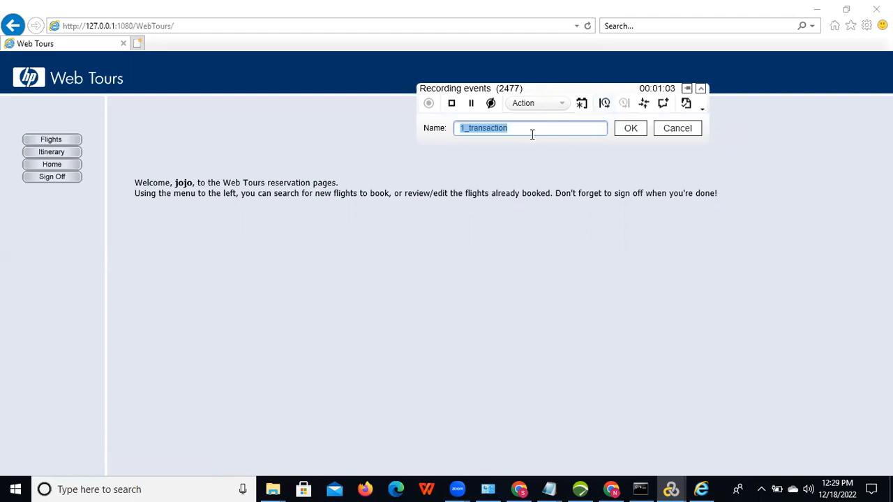
pyautogui.write('ClickO')
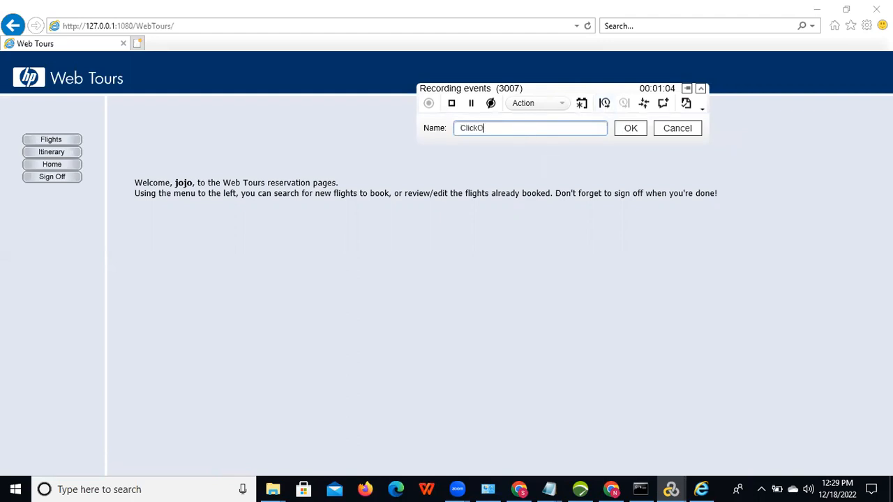
pyautogui.write('n_Flights')
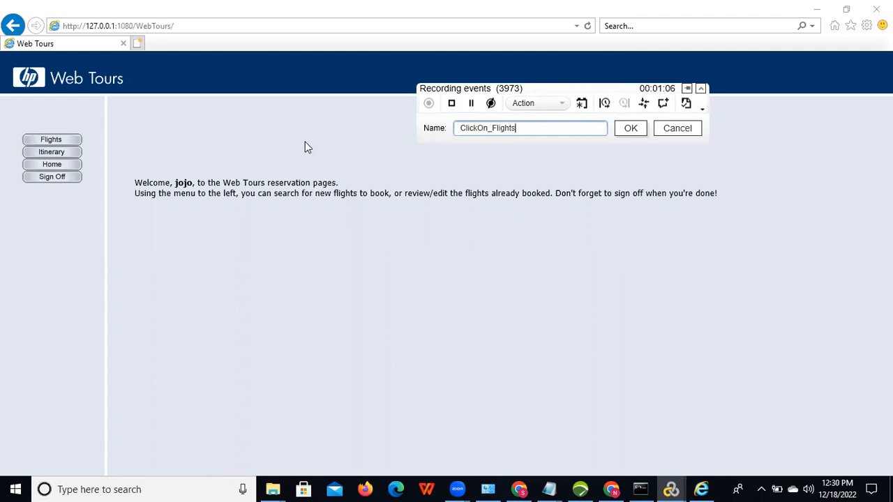
pyautogui.press('Return')
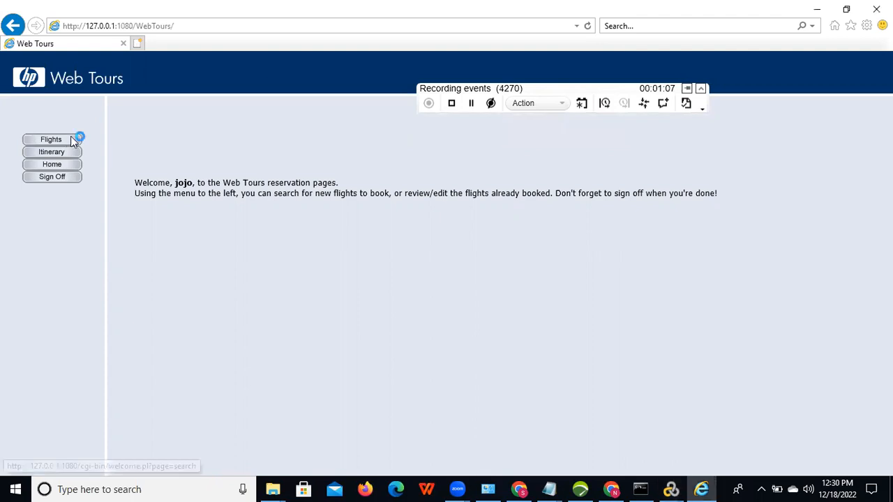
pyautogui.click(70, 138)
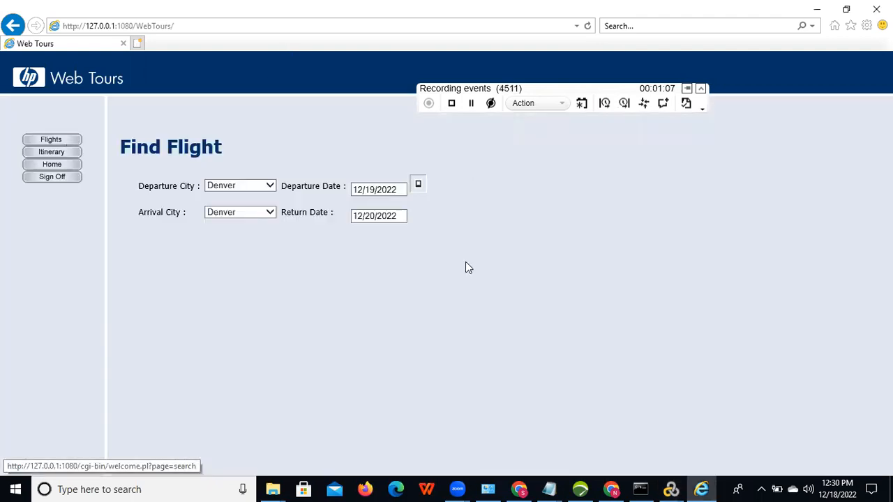
pyautogui.click(625, 105)
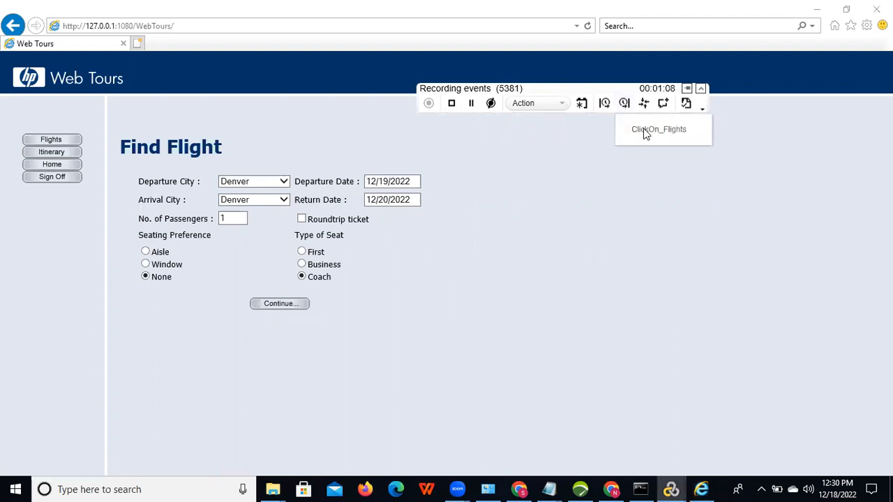
pyautogui.click(626, 105)
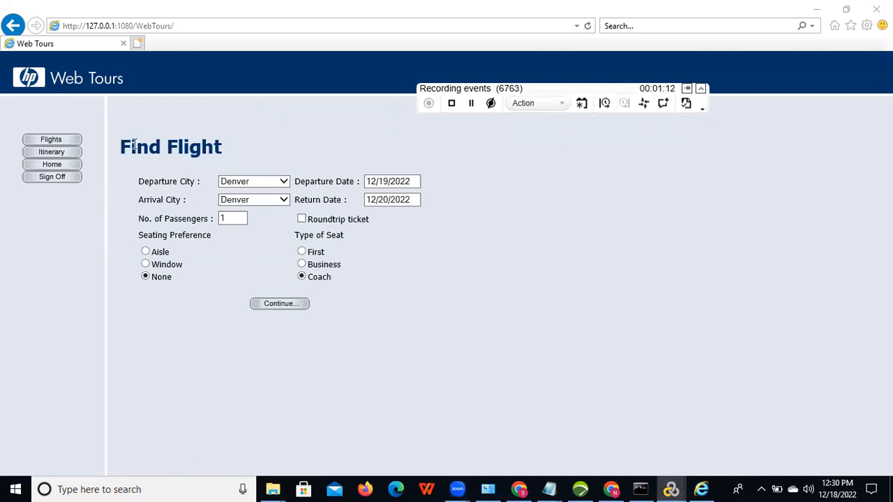
pyautogui.moveTo(134, 146); pyautogui.dragTo(223, 147)
pyautogui.hotkey('ctrl', 'c')
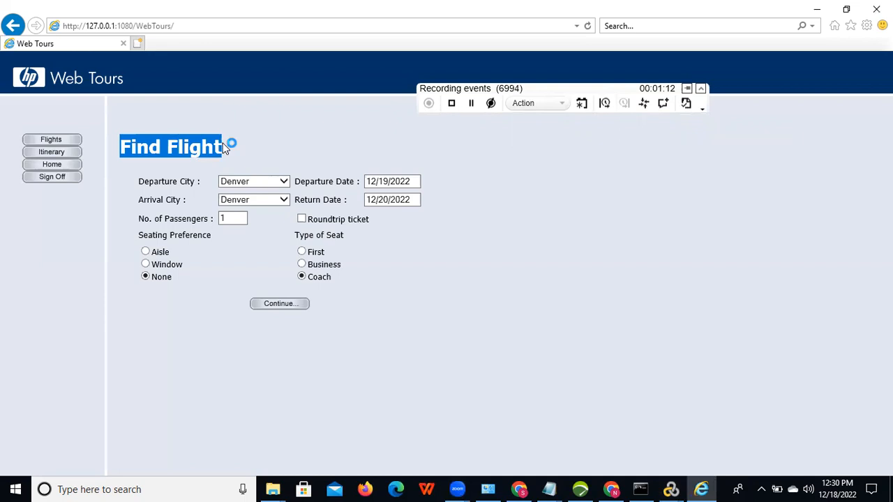
# Step: Start a new transaction named Find Flight from the pasted heading text
pyautogui.click(607, 107)
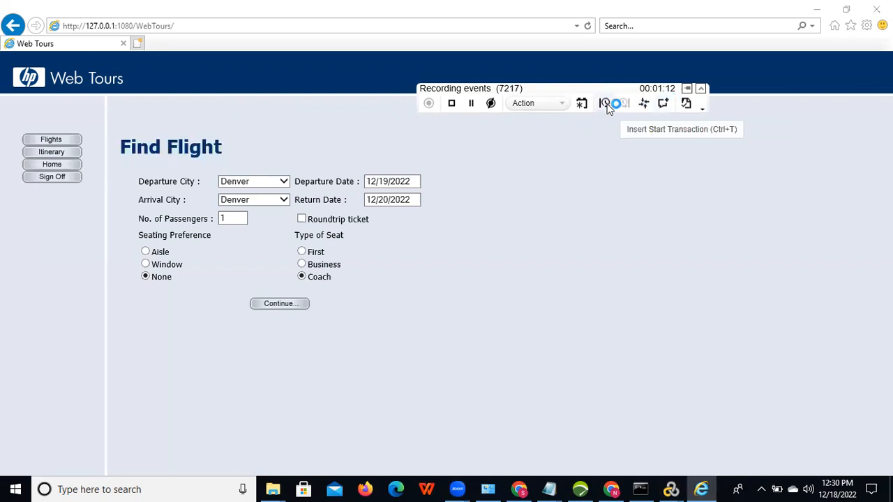
pyautogui.hotkey('ctrl', 'v')
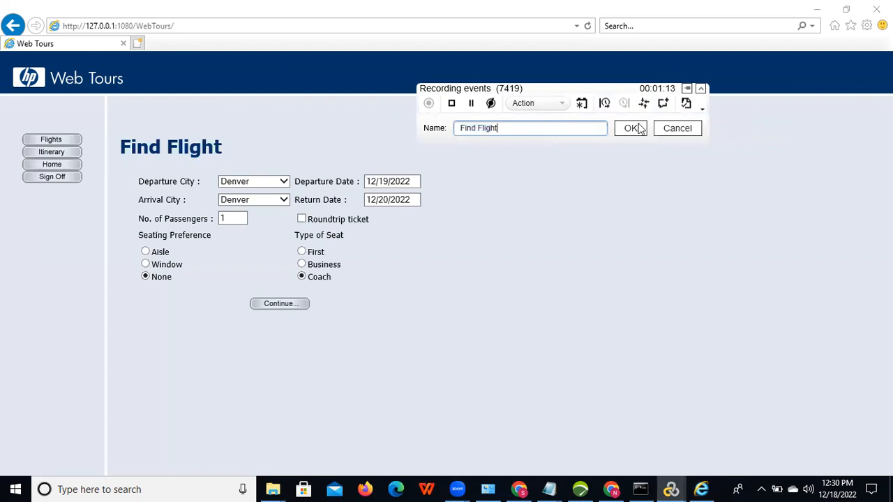
pyautogui.click(636, 131)
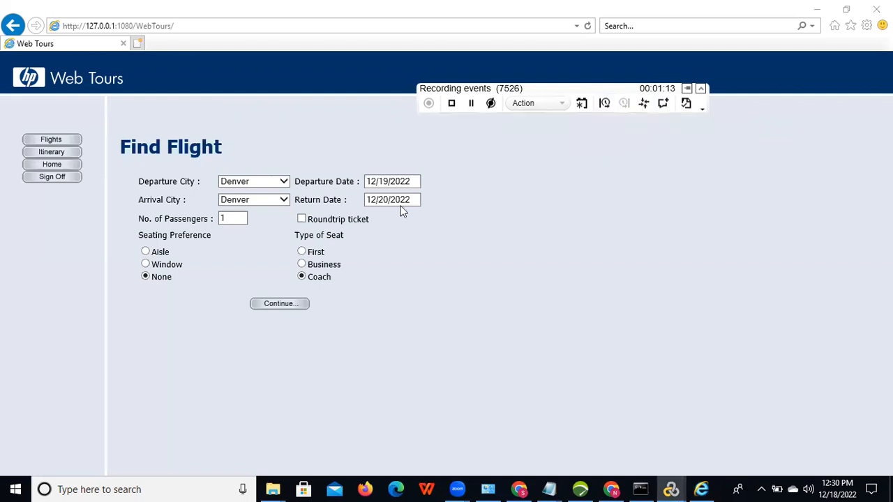
# Step: Search London-to-London flights, pick Blue Sky Air 222 at 5pm, and continue to Payment Details
pyautogui.click(258, 181)
pyautogui.click(250, 198)
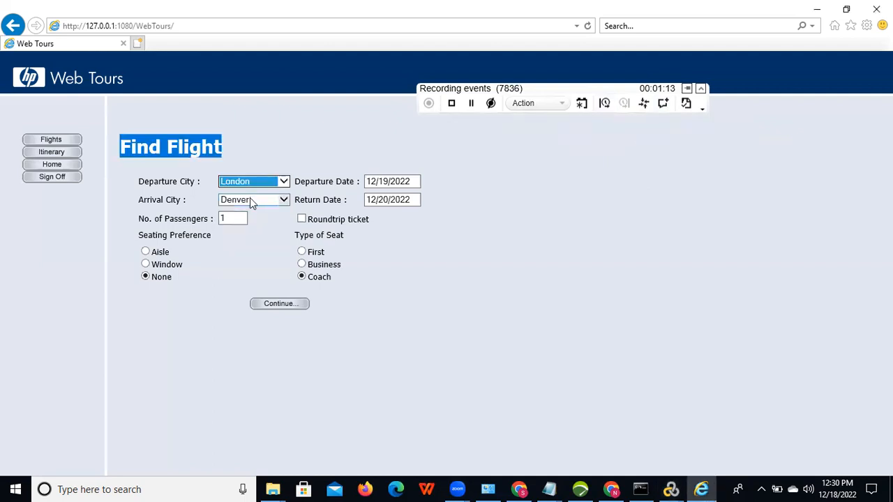
pyautogui.click(249, 198)
pyautogui.click(250, 222)
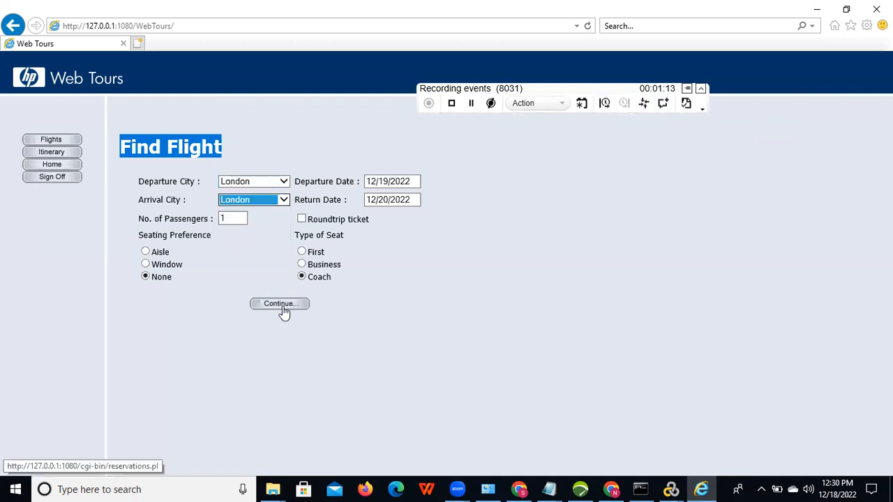
pyautogui.click(283, 308)
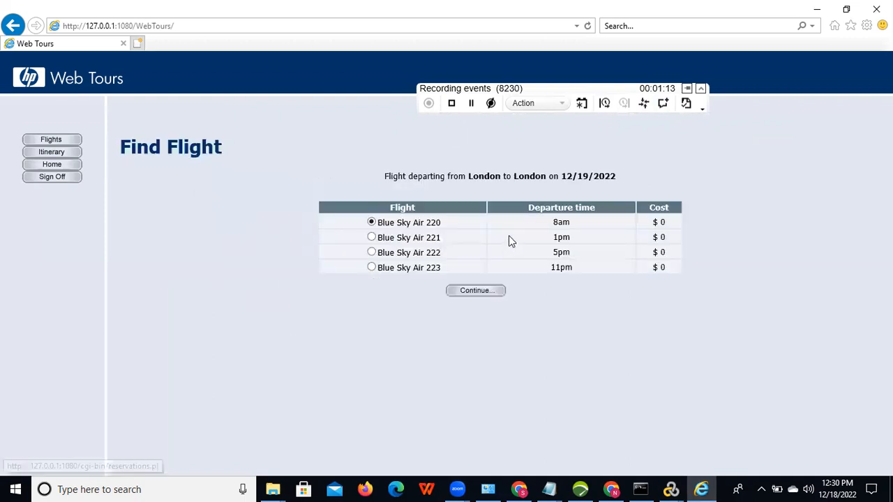
pyautogui.click(371, 252)
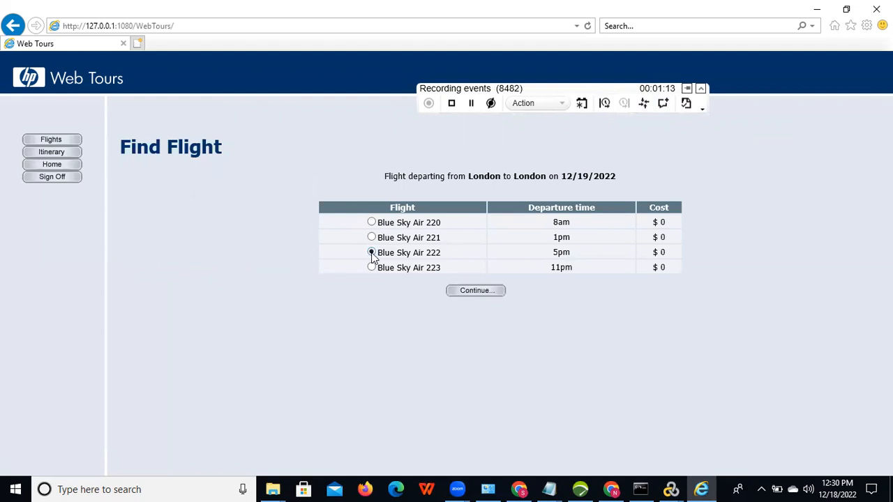
pyautogui.click(482, 295)
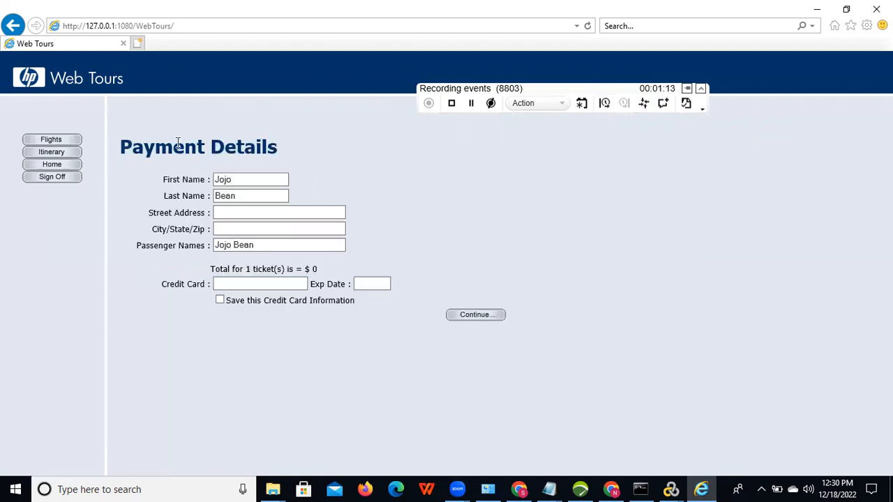
pyautogui.moveTo(123, 147); pyautogui.dragTo(314, 149)
pyautogui.hotkey('ctrl', 'c')
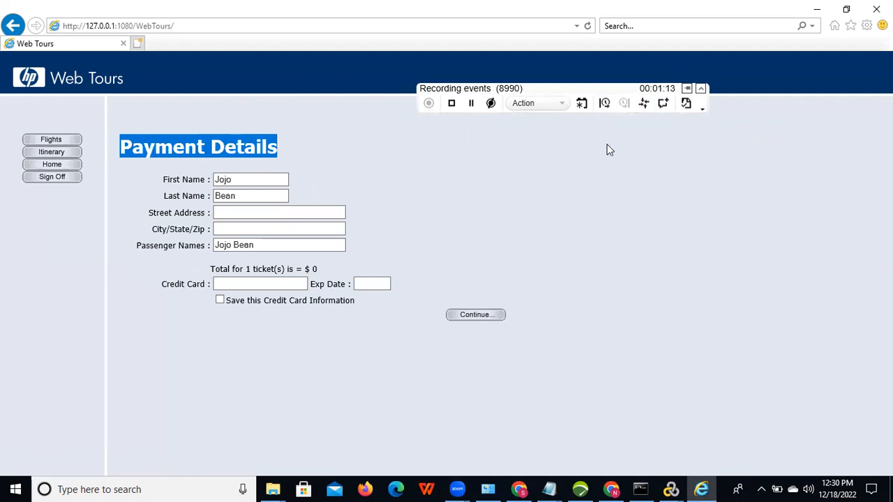
# Step: Start a new transaction named Payment Details from the pasted heading text
pyautogui.click(607, 106)
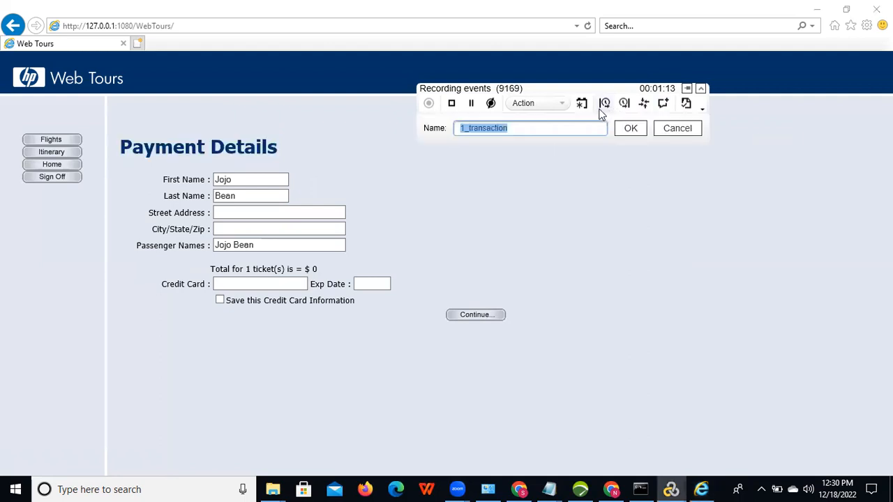
pyautogui.hotkey('ctrl', 'v')
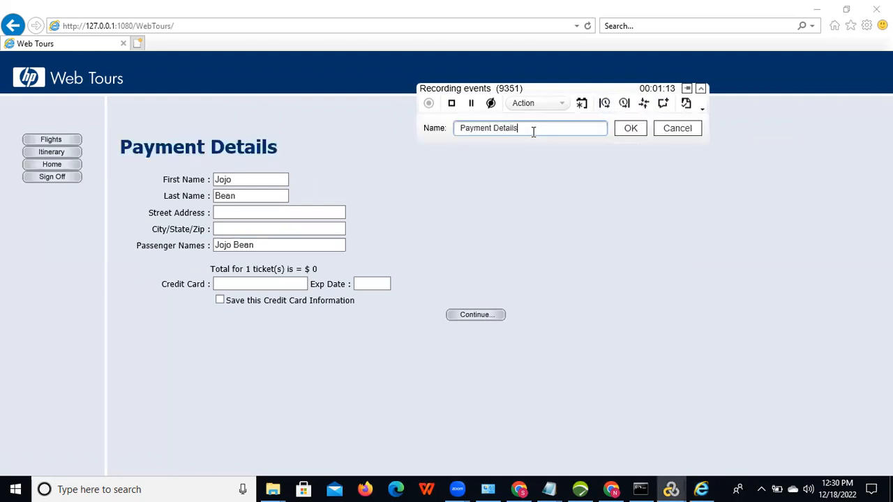
pyautogui.click(630, 128)
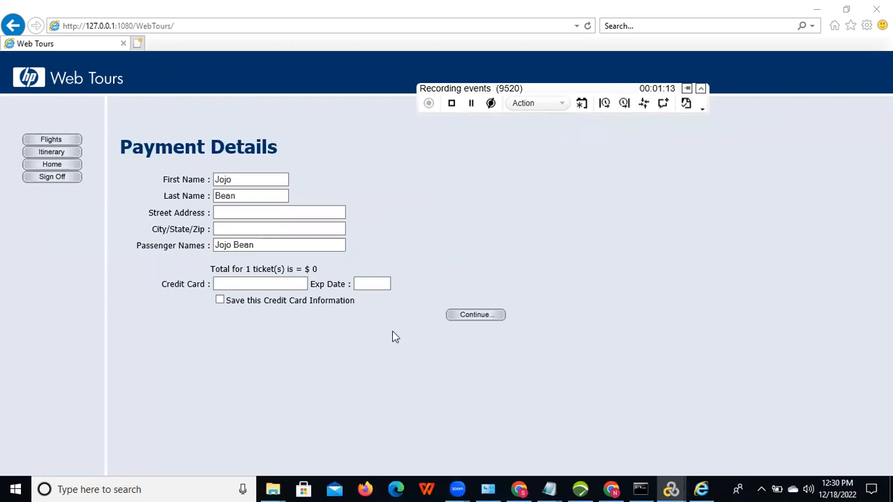
# Step: Fill in the street address, city, card number and expiry date, and book the flight
pyautogui.click(267, 216)
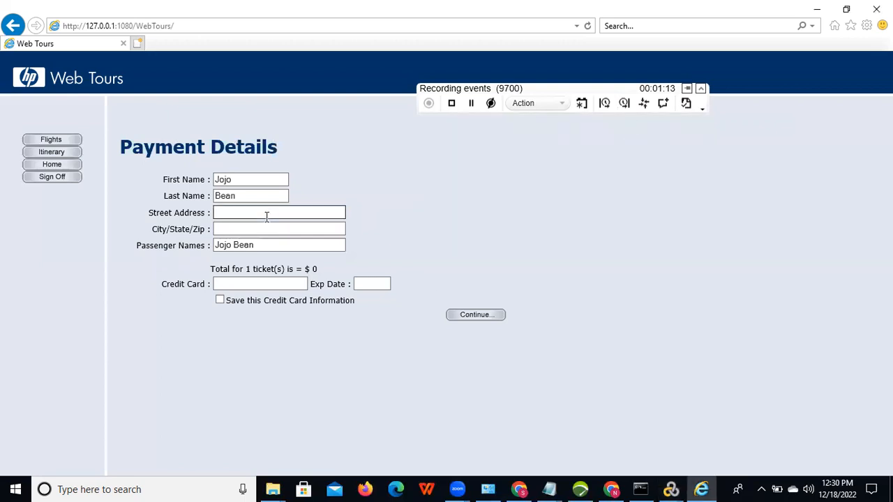
pyautogui.write('KPHB')
pyautogui.click(241, 228)
pyautogui.write('HYD')
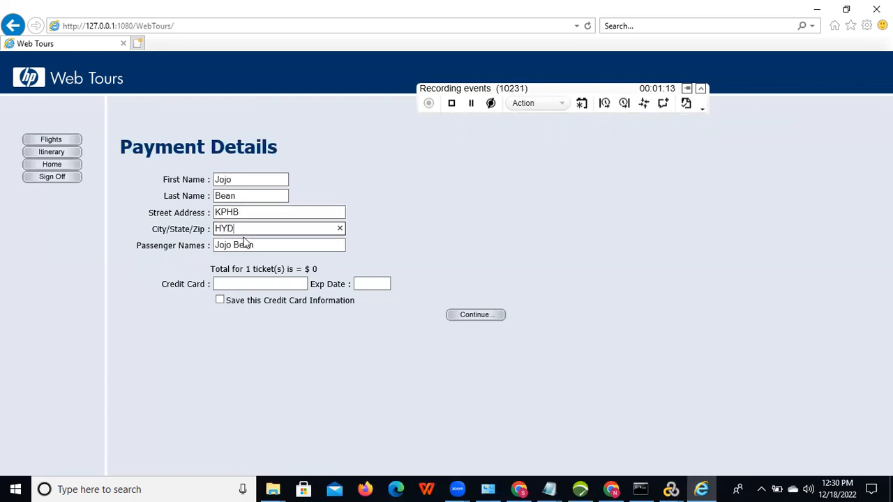
pyautogui.click(247, 281)
pyautogui.write('5465756')
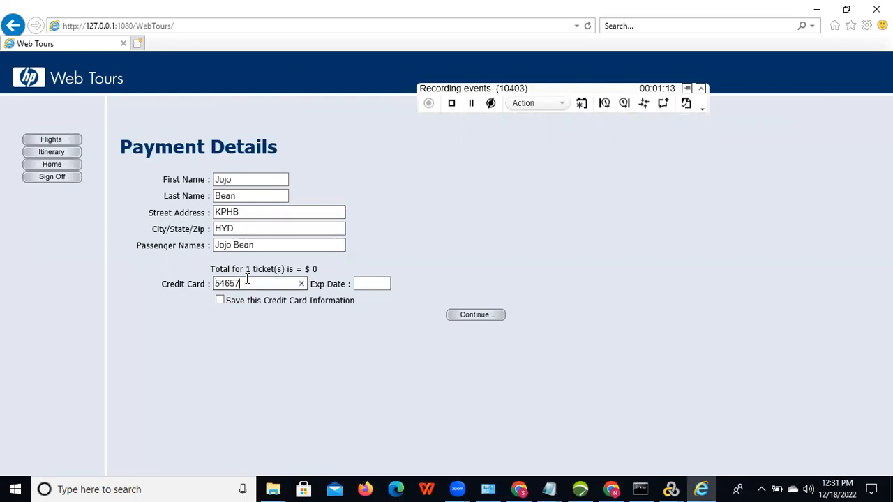
pyautogui.click(369, 283)
pyautogui.write('01/23')
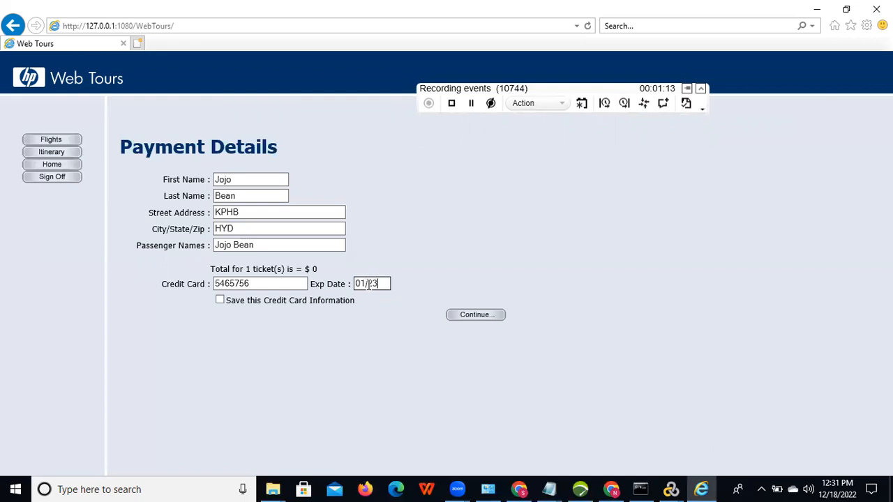
pyautogui.click(467, 316)
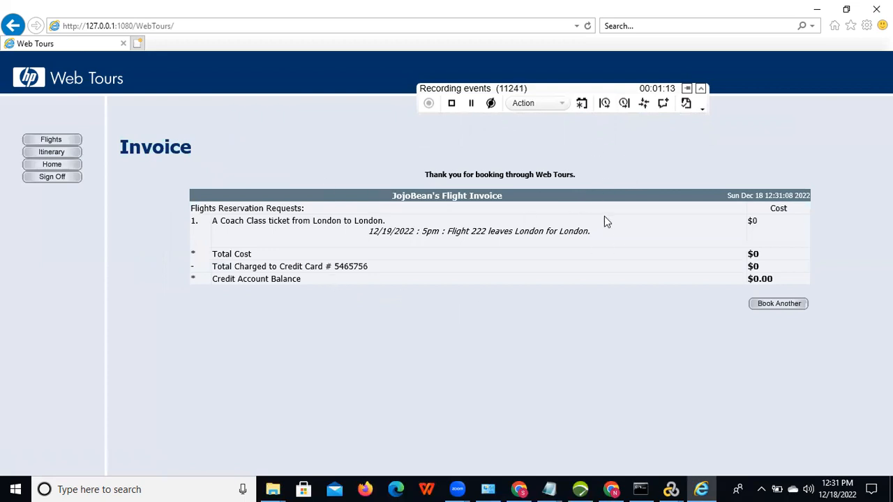
# Step: End the Payment Details and Find Flight transactions
pyautogui.click(624, 103)
pyautogui.click(644, 132)
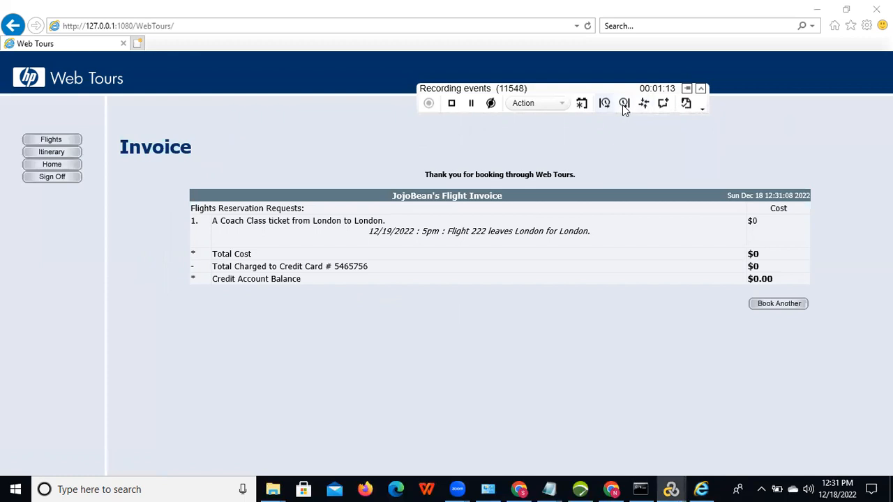
pyautogui.click(625, 103)
pyautogui.click(642, 130)
# Step: Wrap the Web Tours Sign Off in a transaction named SignOff and end it
pyautogui.click(604, 105)
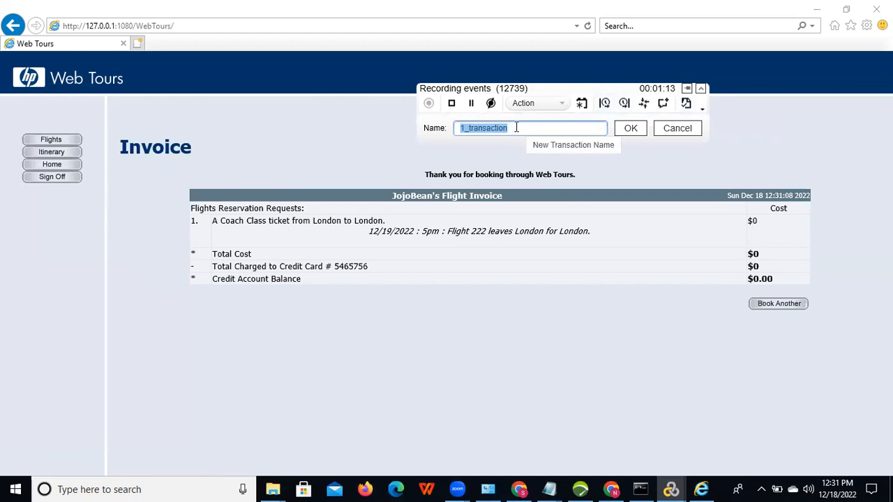
pyautogui.write('Sign')
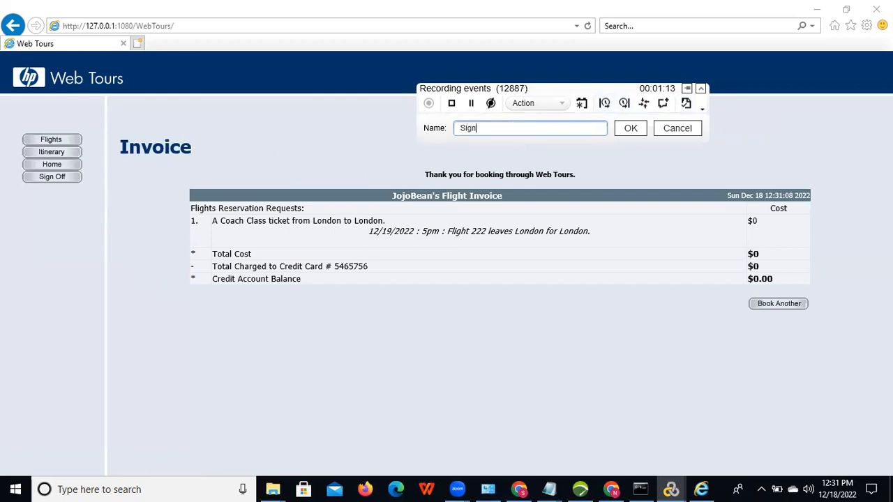
pyautogui.write('Off')
pyautogui.click(630, 128)
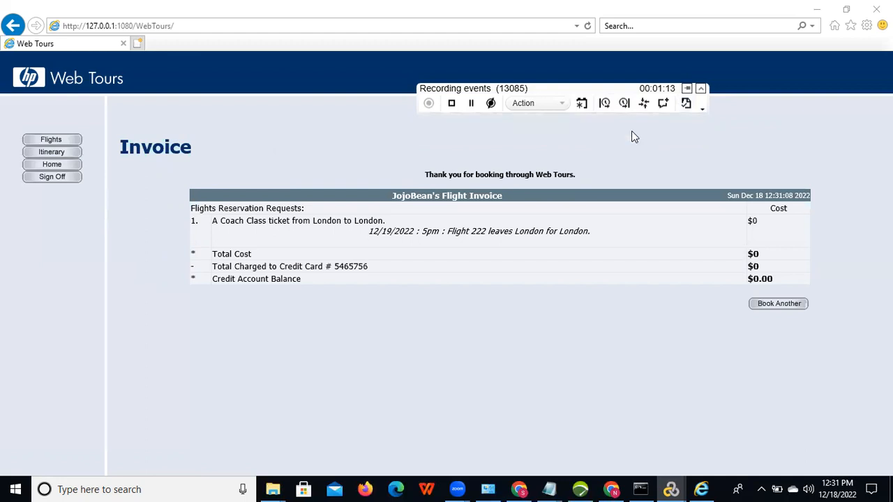
pyautogui.click(49, 180)
pyautogui.click(50, 183)
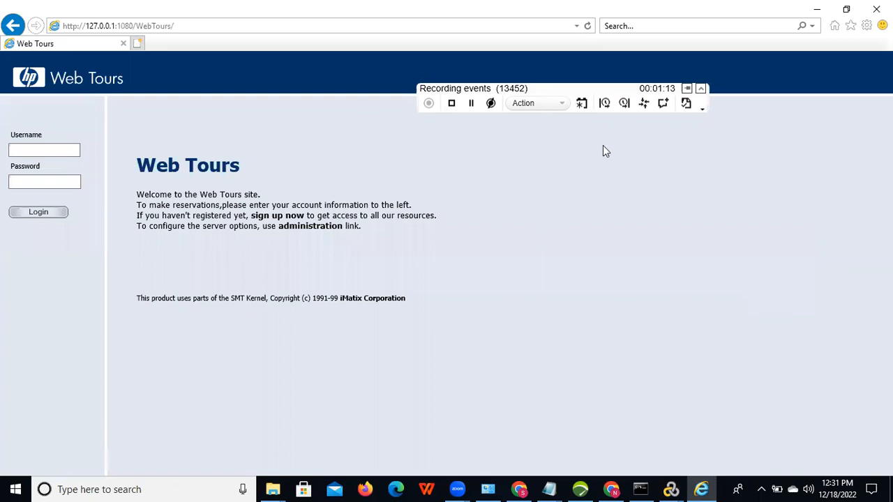
pyautogui.click(627, 106)
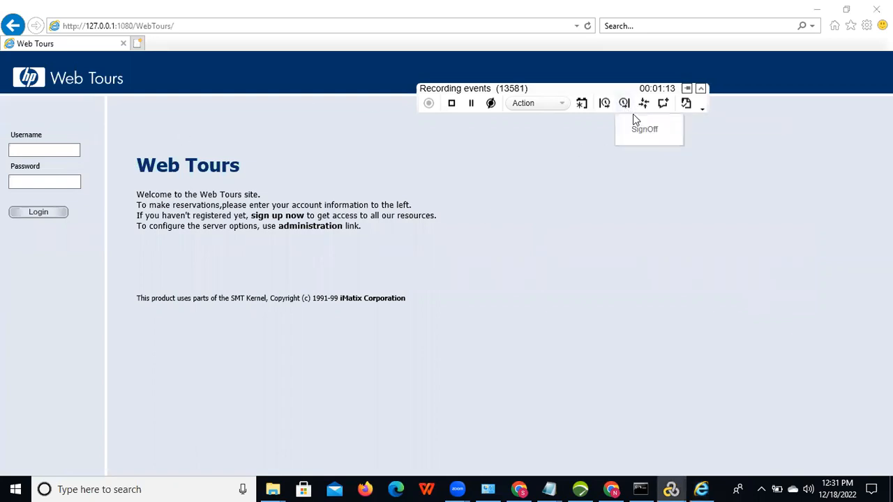
pyautogui.click(640, 129)
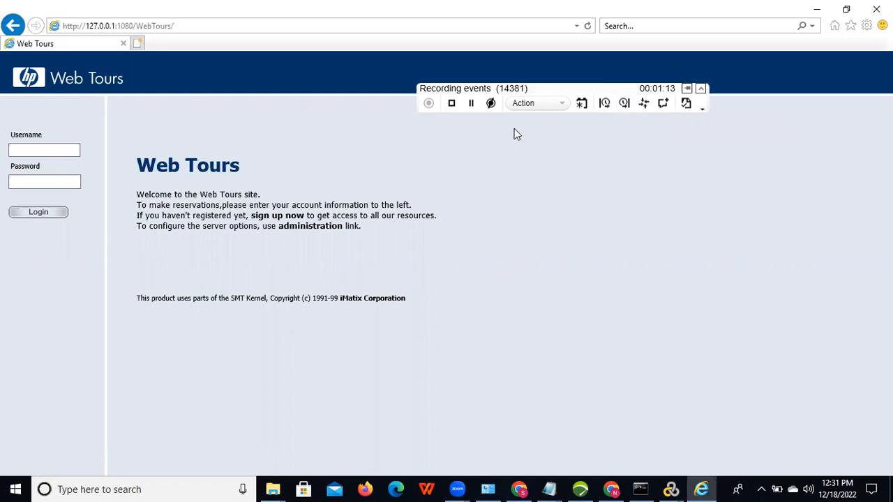
# Step: Stop recording to generate the script, then open Action from Solution Explorer
pyautogui.click(451, 109)
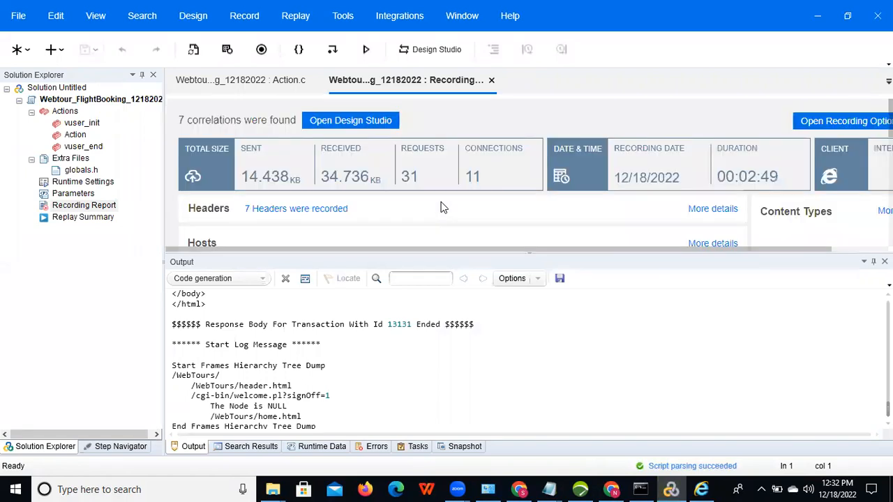
pyautogui.click(74, 137)
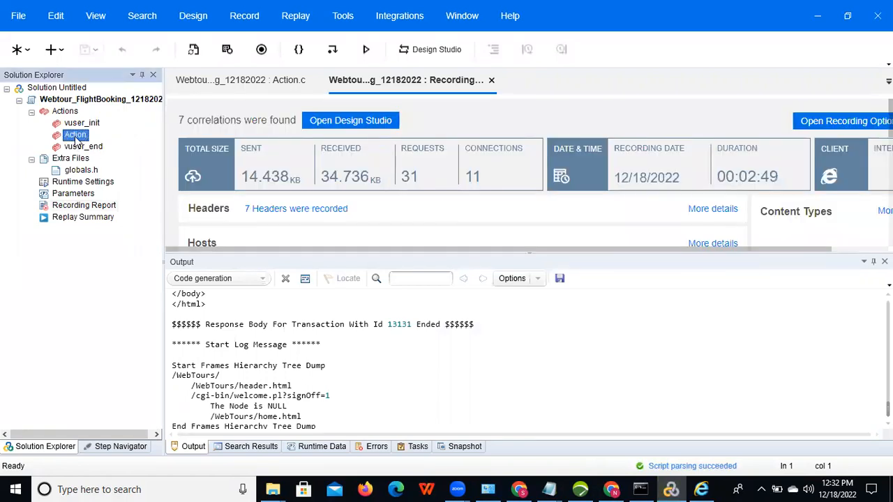
pyautogui.doubleClick(74, 136)
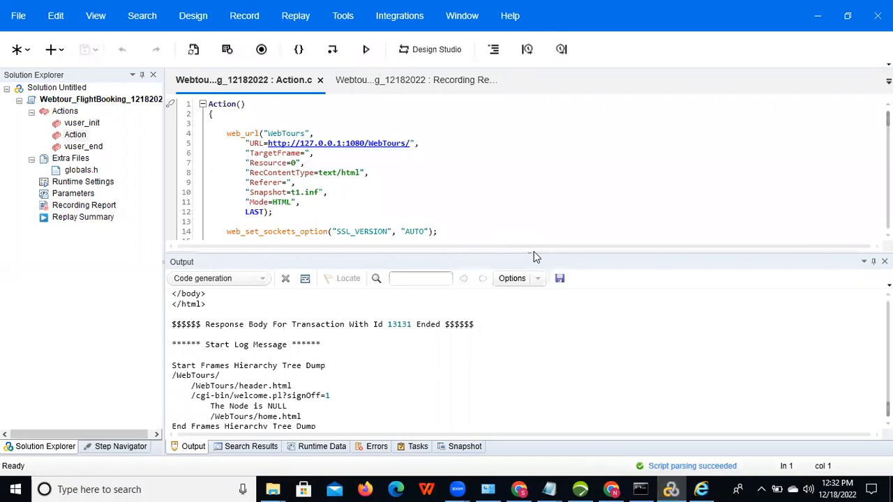
pyautogui.moveTo(530, 252); pyautogui.dragTo(538, 360)
pyautogui.scroll(-3, 530, 223)
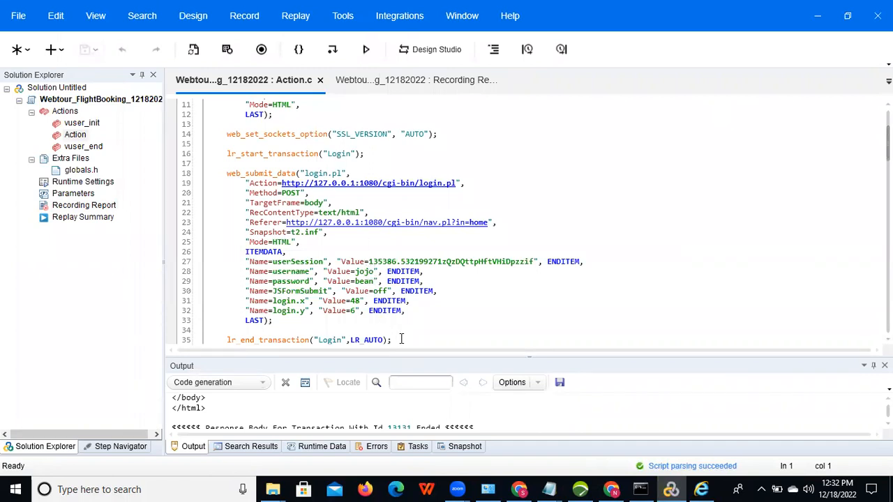
pyautogui.scroll(-6, 307, 286)
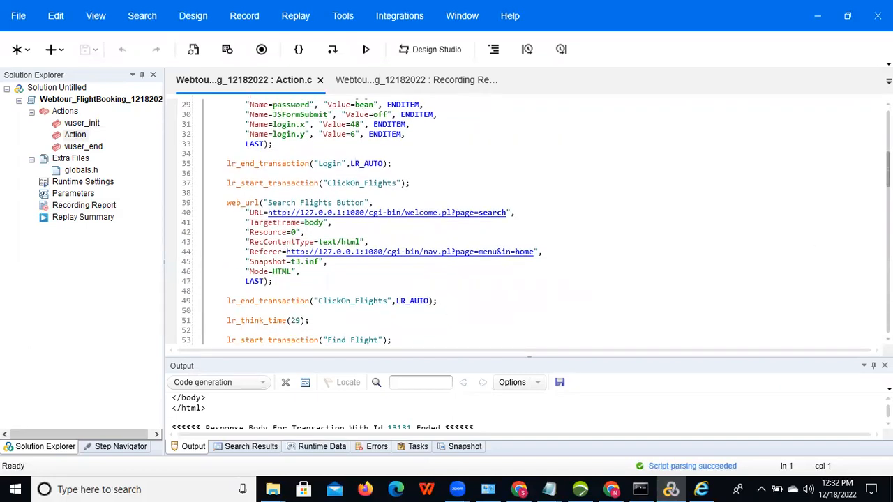
pyautogui.scroll(-10, 530, 221)
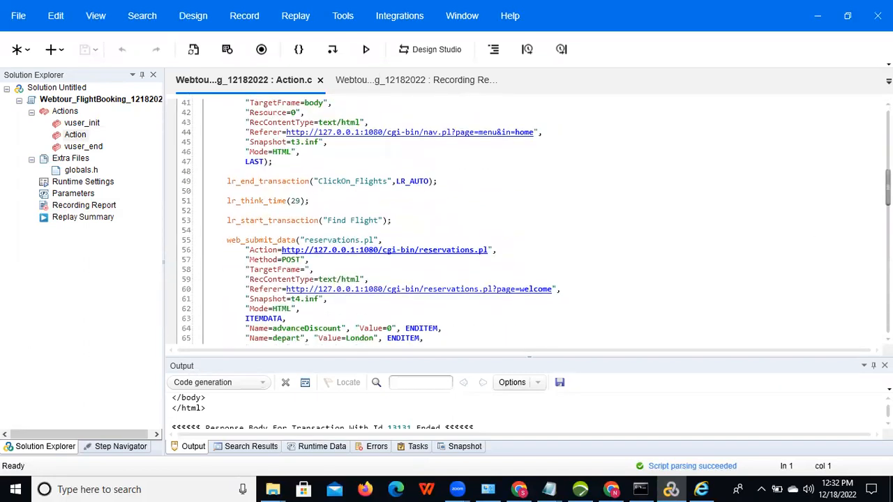
pyautogui.scroll(-10, 530, 221)
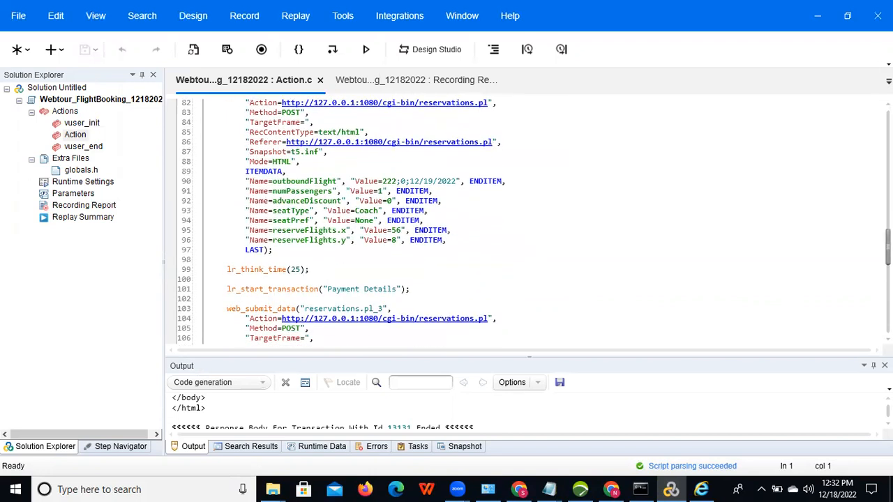
pyautogui.scroll(-12, 530, 222)
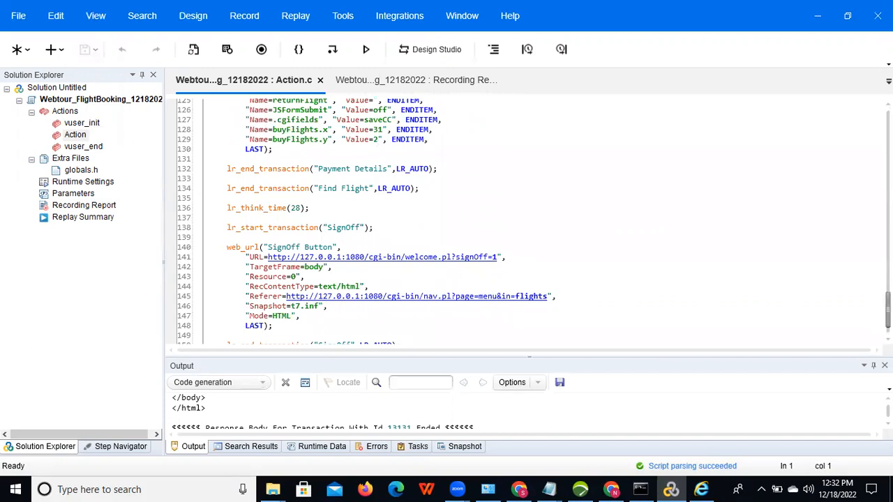
pyautogui.scroll(-1, 530, 221)
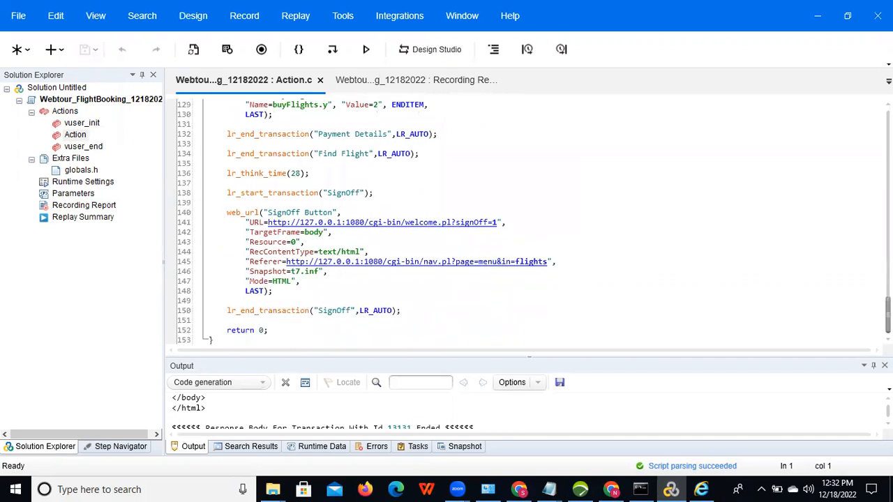
pyautogui.scroll(3, 439, 261)
pyautogui.scroll(-3, 440, 262)
# Step: Move lr_end_transaction("Find Flight") to line 98 after the reserveFlights request, and save the script
pyautogui.moveTo(423, 152); pyautogui.dragTo(227, 154)
pyautogui.hotkey('ctrl', 'c')
pyautogui.press('Delete')
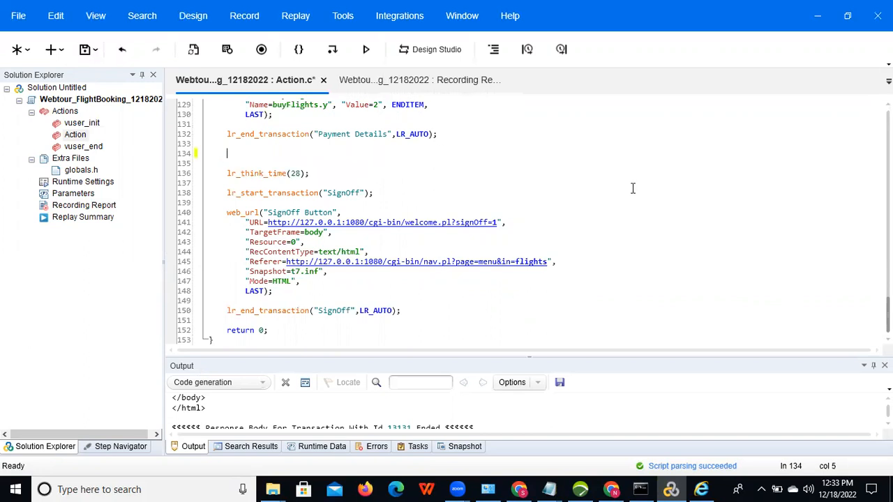
pyautogui.scroll(15, 530, 222)
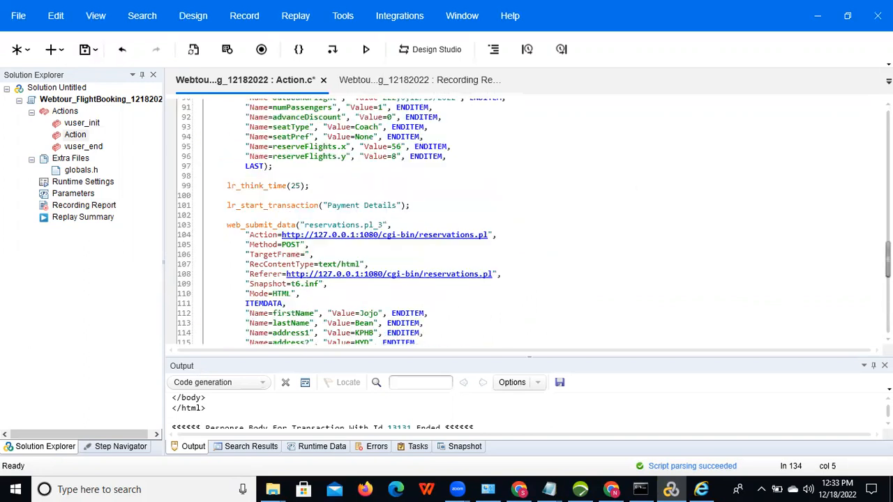
pyautogui.scroll(4, 377, 288)
pyautogui.scroll(-4, 377, 288)
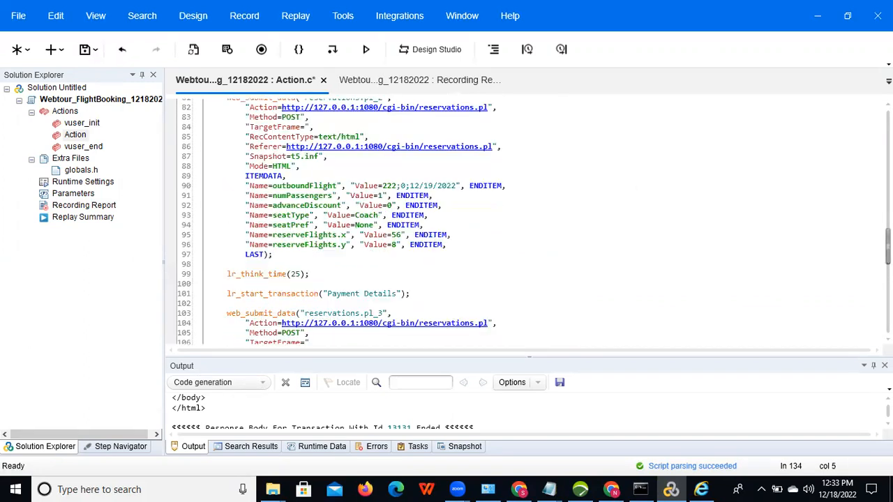
pyautogui.click(288, 254)
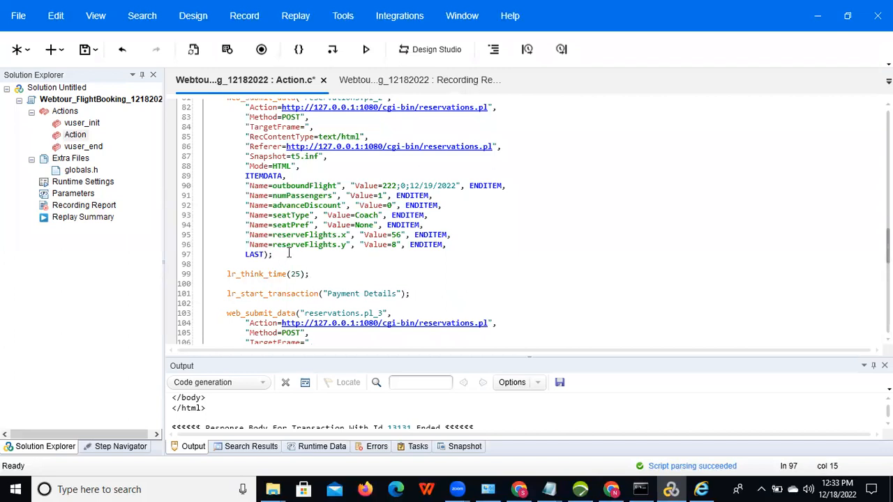
pyautogui.press('Return')
pyautogui.hotkey('ctrl', 'v')
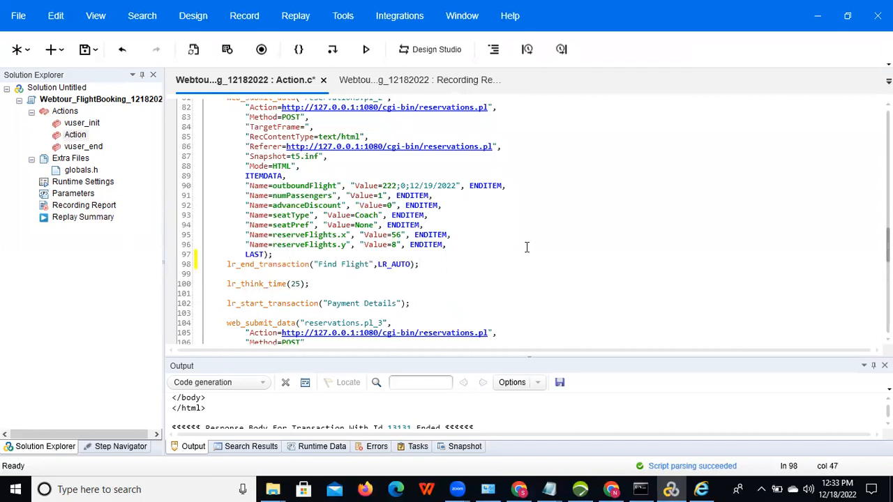
pyautogui.click(84, 50)
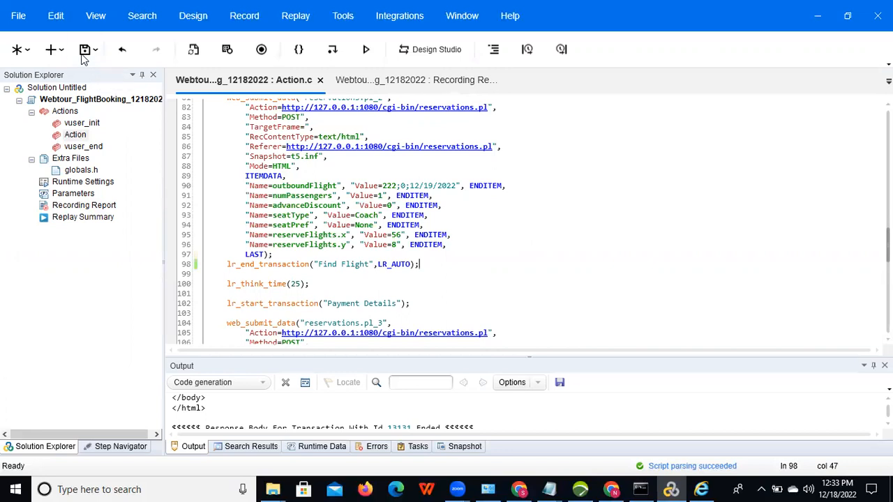
# Step: Minimize VuGen and Internet Explorer, show the desktop, and launch LoadRunner Controller
pyautogui.click(817, 15)
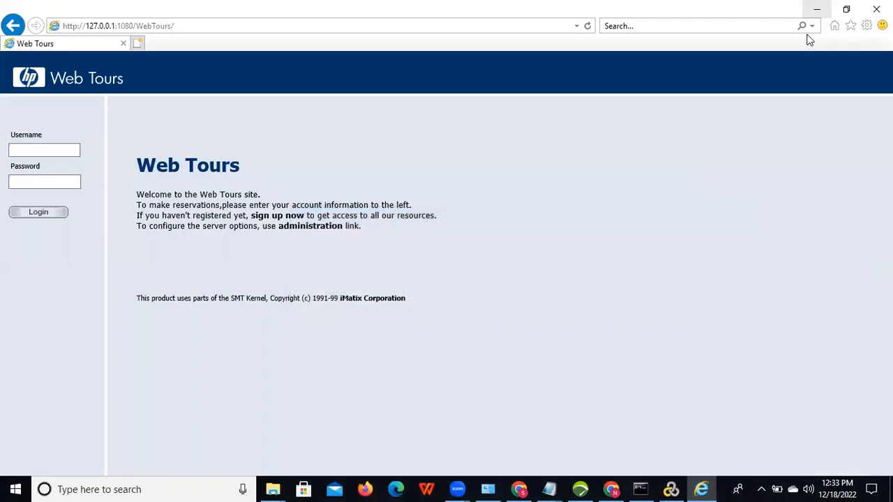
pyautogui.click(815, 13)
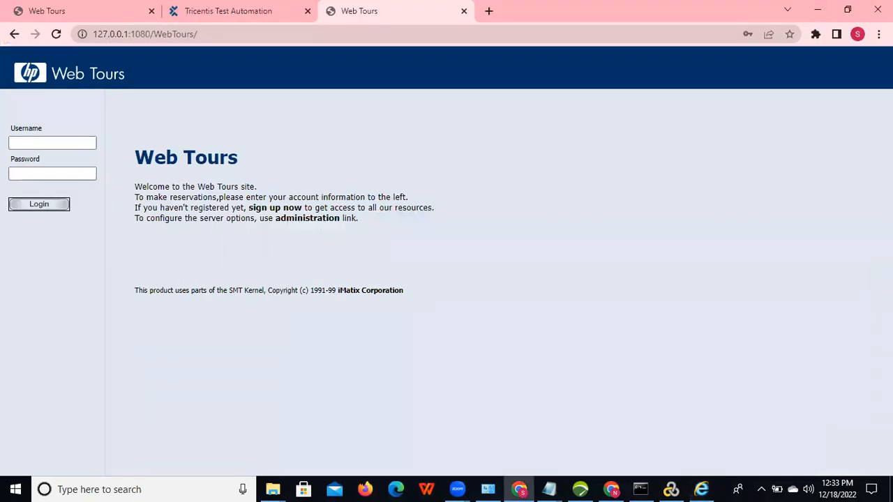
pyautogui.press('super+d')
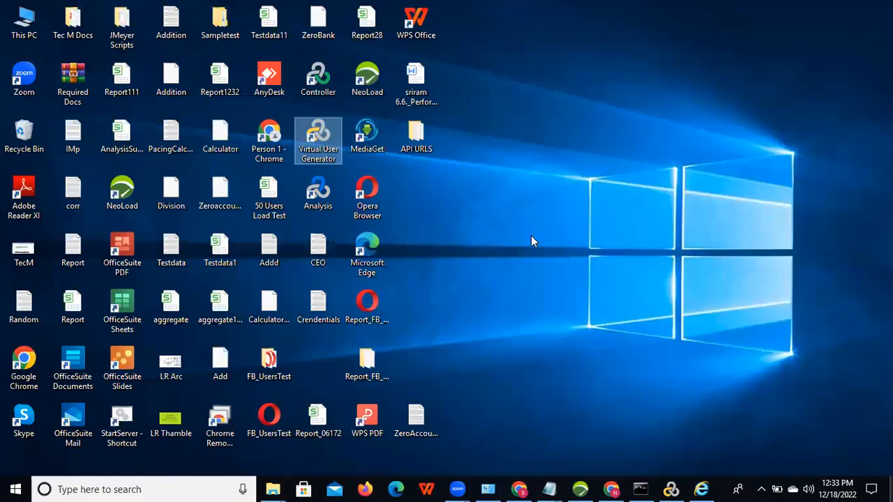
pyautogui.doubleClick(336, 80)
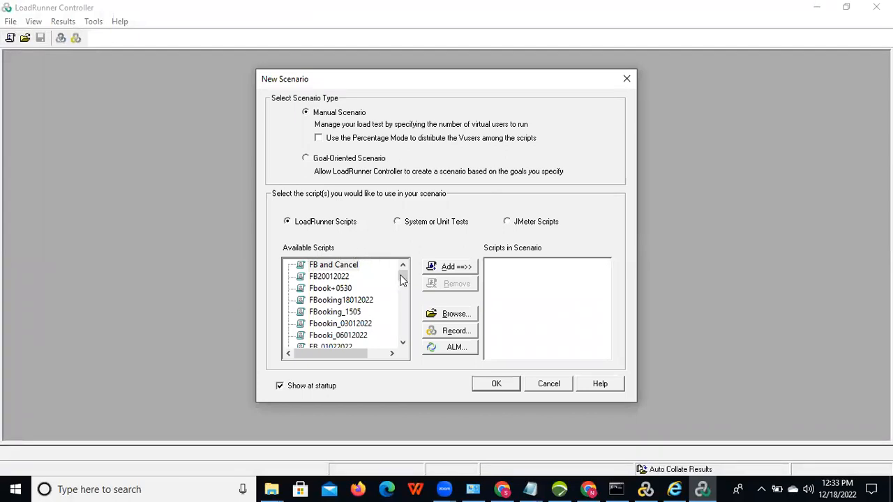
# Step: Select Webtour_FlightBooking_12182022 in Available Scripts and add it to Scripts in Scenario
pyautogui.moveTo(401, 279); pyautogui.dragTo(402, 334)
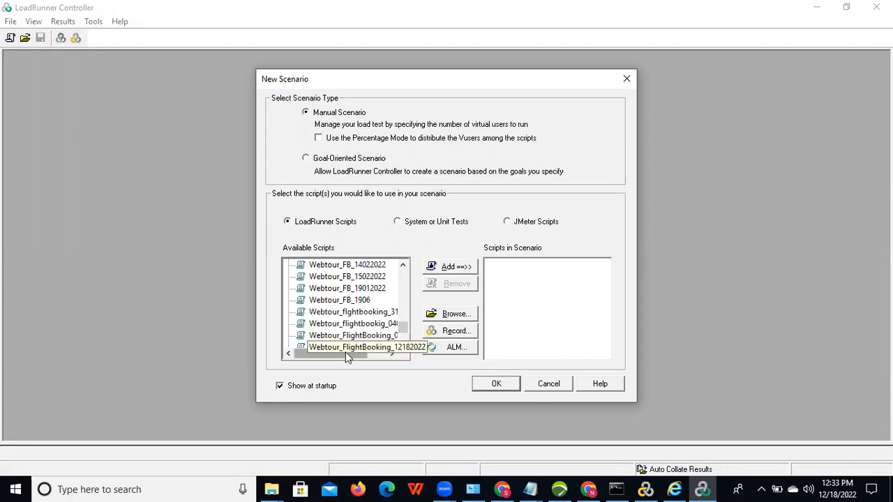
pyautogui.moveTo(352, 351); pyautogui.dragTo(369, 354)
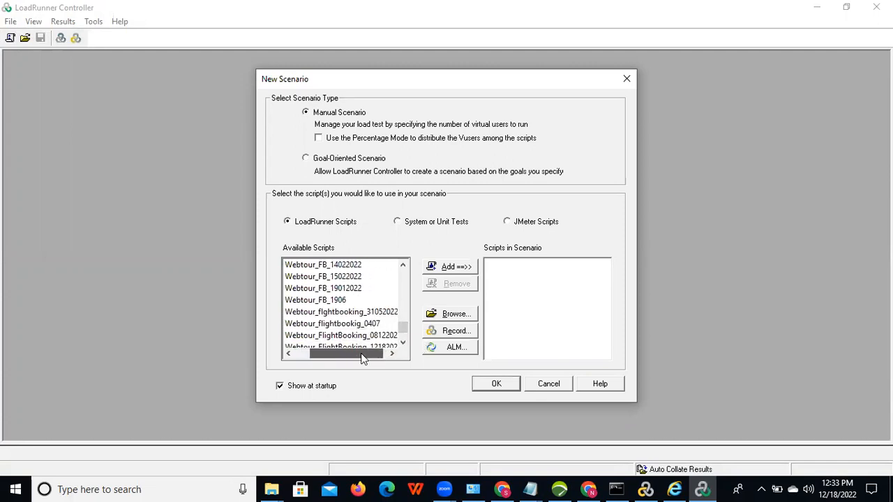
pyautogui.click(403, 343)
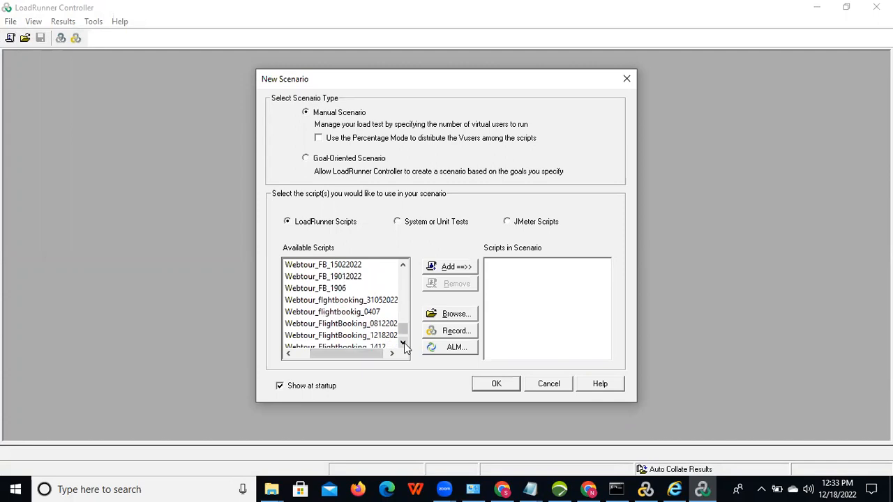
pyautogui.click(357, 336)
pyautogui.moveTo(346, 354); pyautogui.dragTo(353, 355)
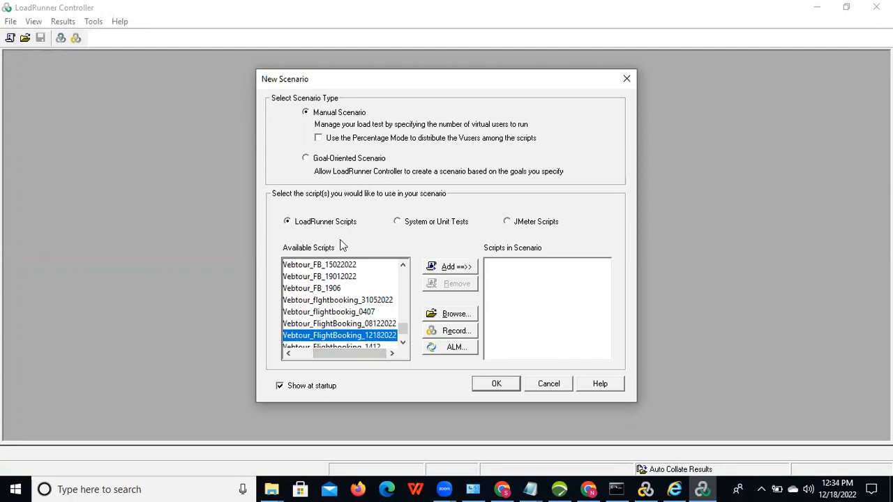
pyautogui.click(450, 266)
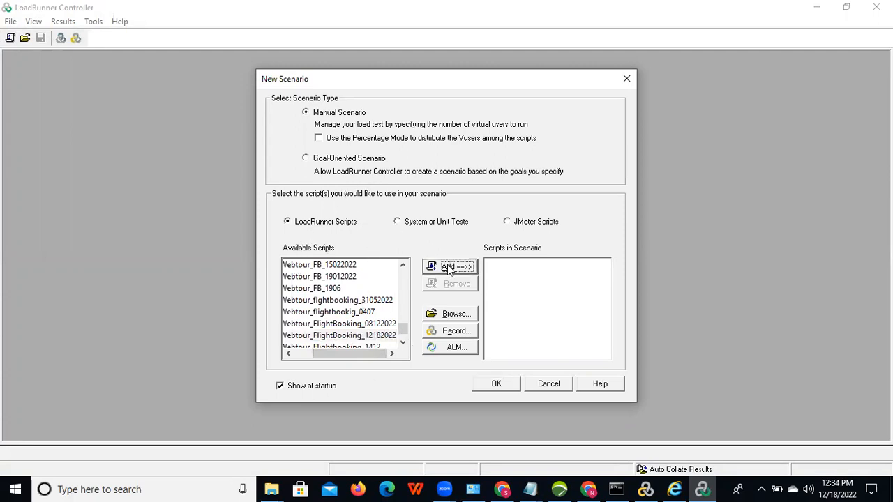
# Step: Create the scenario from the chosen script and return to the Design view
pyautogui.click(496, 384)
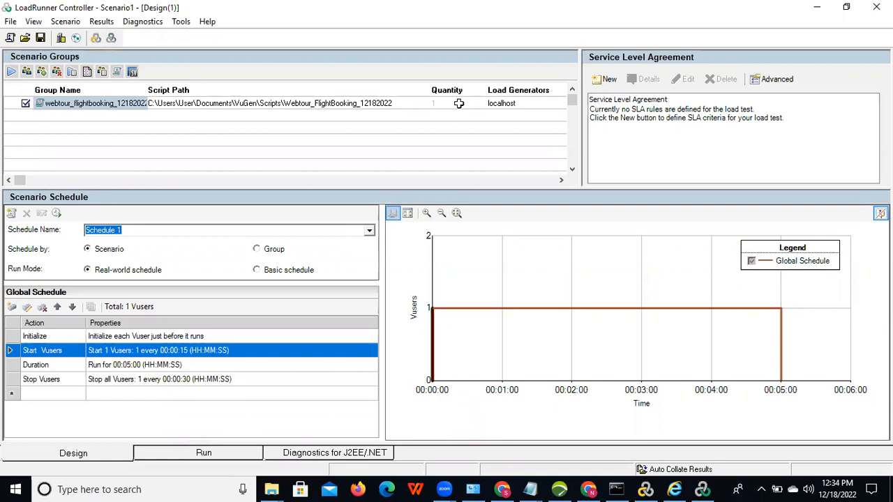
pyautogui.click(75, 455)
pyautogui.click(203, 453)
pyautogui.click(83, 455)
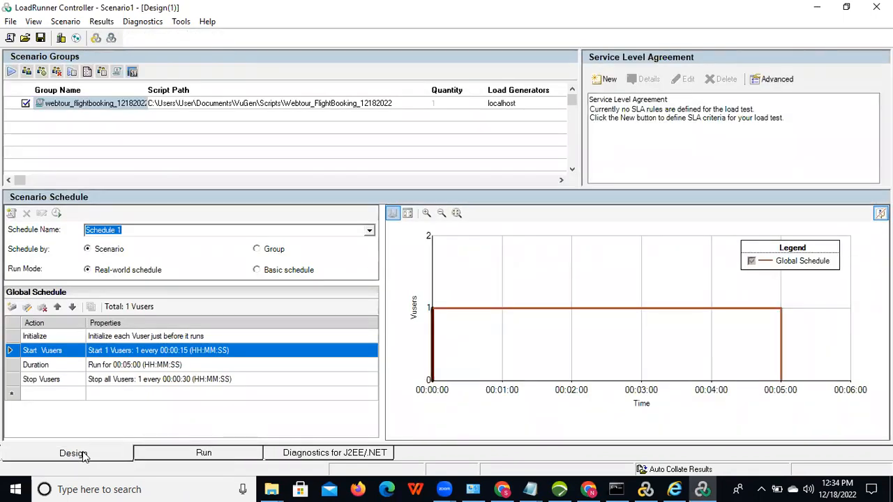
# Step: Set the Start Vusers step to start 10 Vusers, one every second
pyautogui.doubleClick(150, 354)
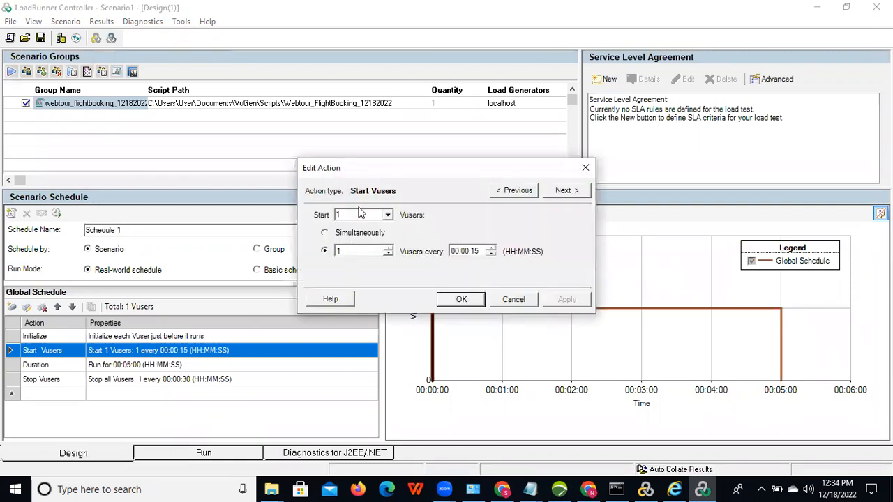
pyautogui.write('1')
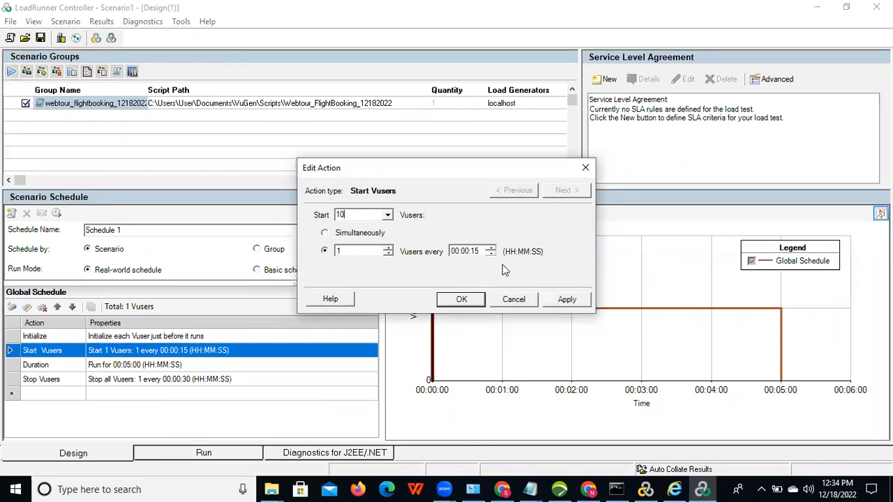
pyautogui.click(475, 252)
pyautogui.write('0')
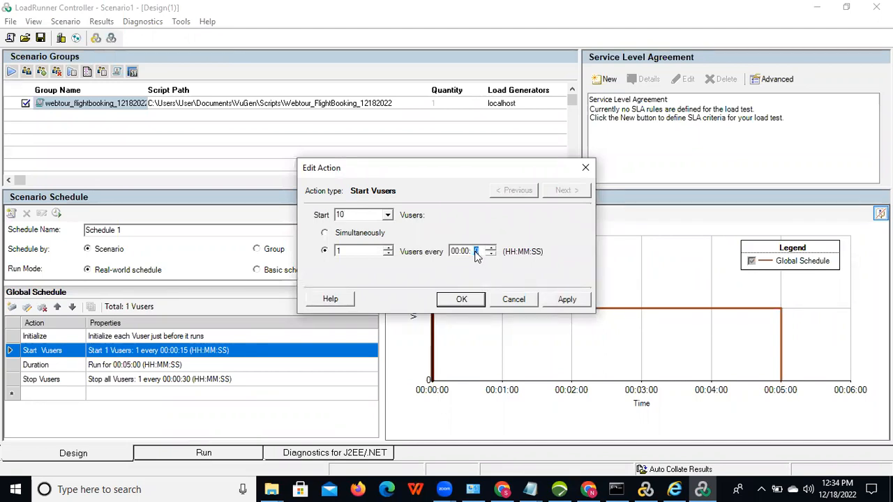
pyautogui.click(462, 299)
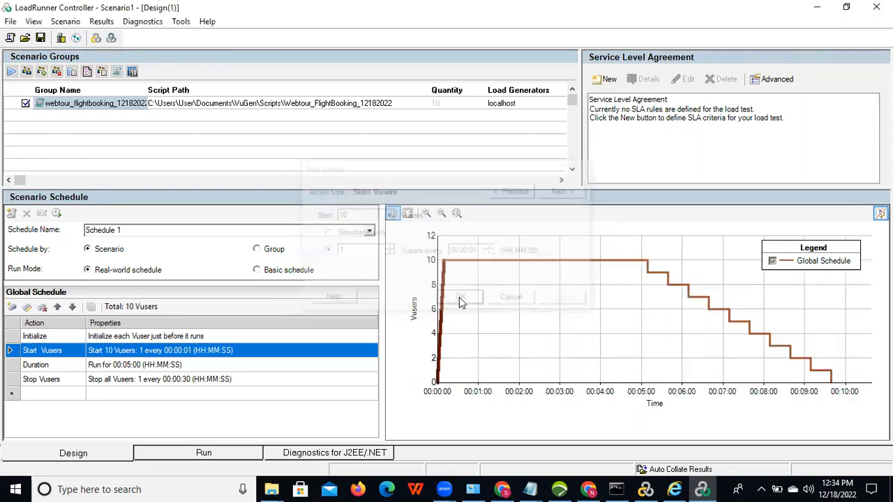
# Step: Set the run duration to one minute and stop Vusers one every second
pyautogui.click(145, 367)
pyautogui.doubleClick(143, 364)
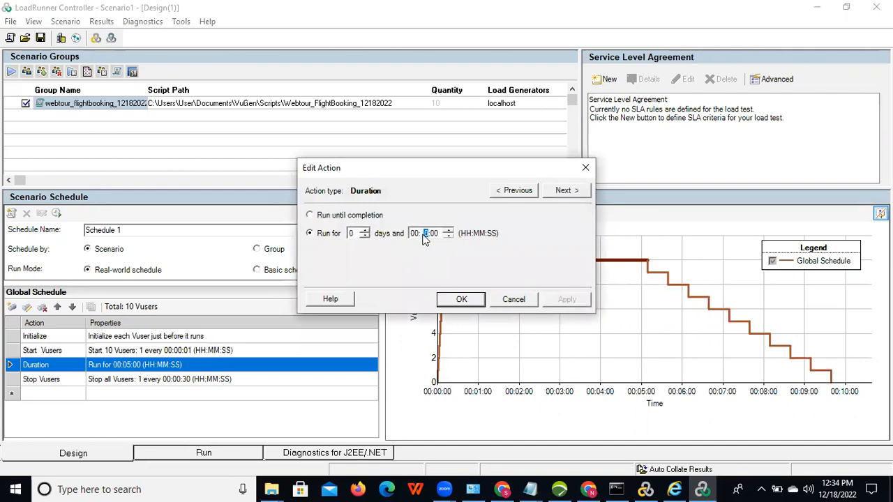
pyautogui.write('1')
pyautogui.click(462, 301)
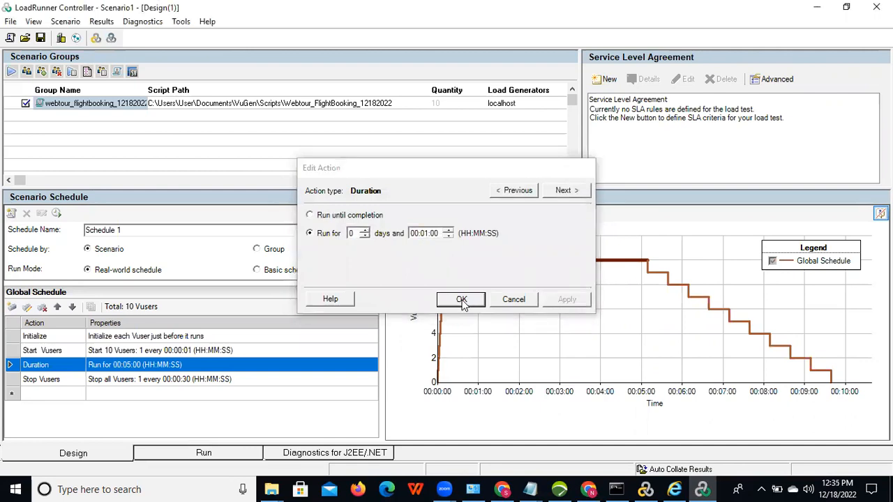
pyautogui.doubleClick(169, 386)
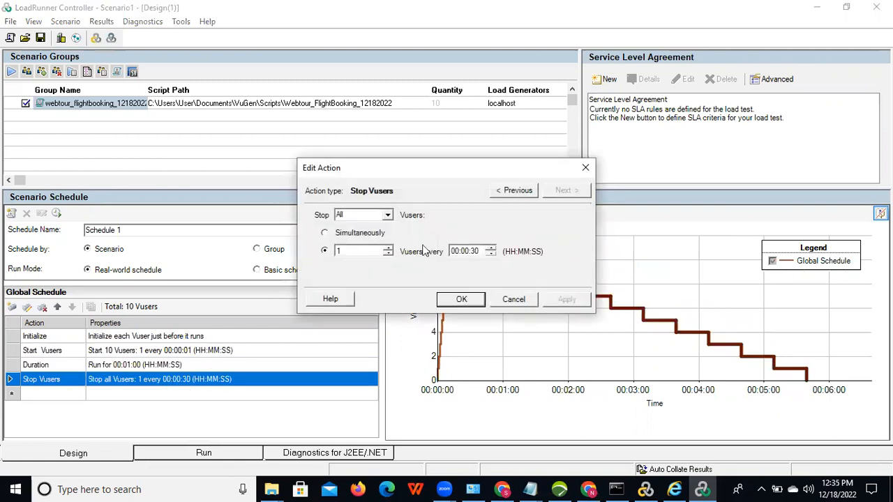
pyautogui.click(474, 252)
pyautogui.write('01')
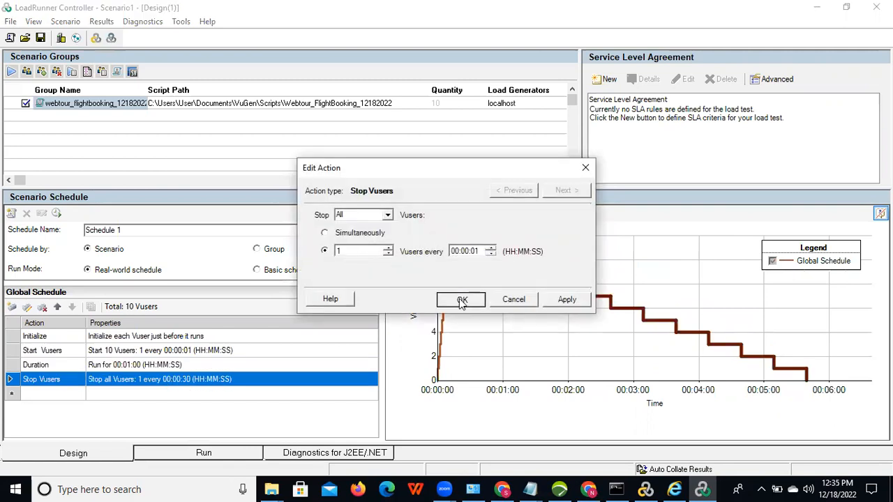
pyautogui.click(461, 300)
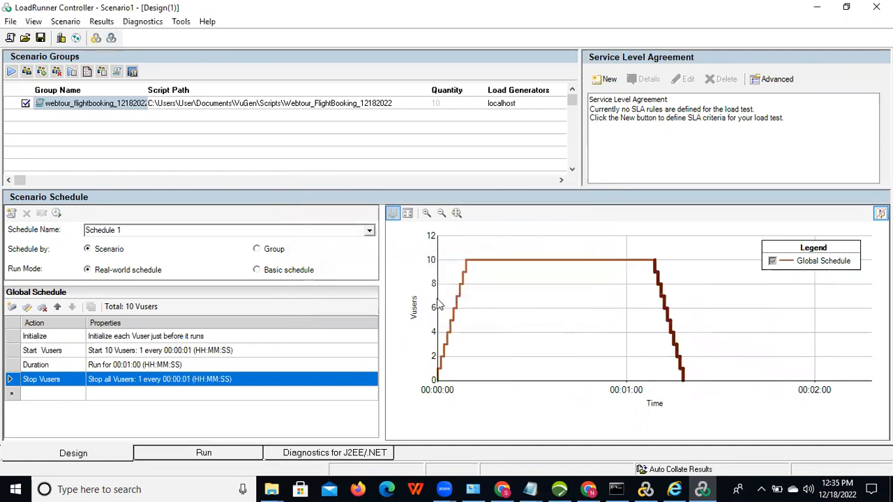
# Step: Check the Vuser quantity and review the start-up and duration schedule rows
pyautogui.click(457, 103)
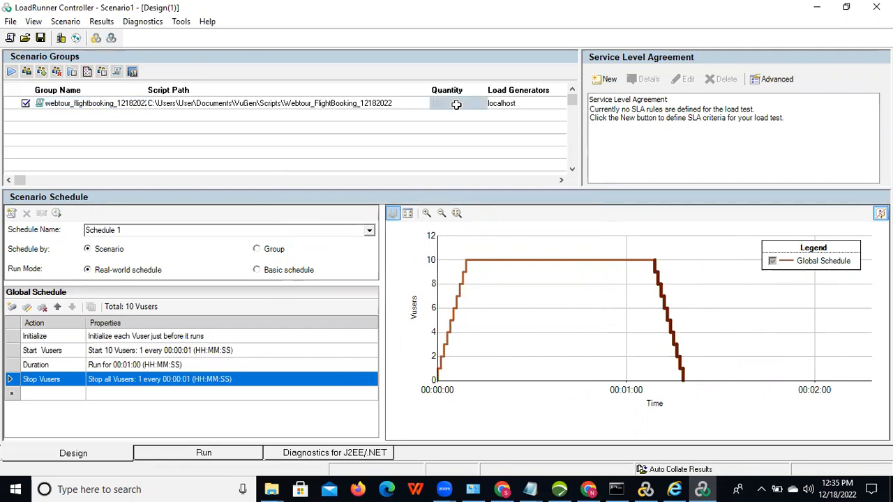
pyautogui.click(190, 350)
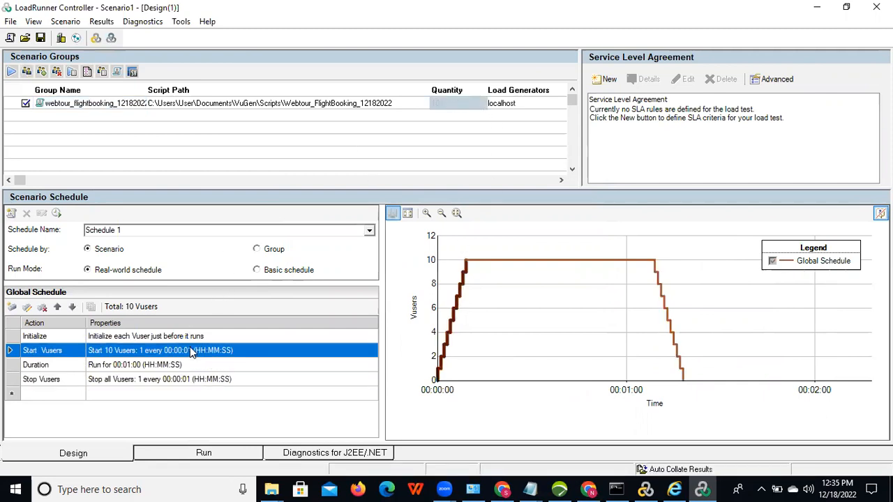
pyautogui.click(136, 370)
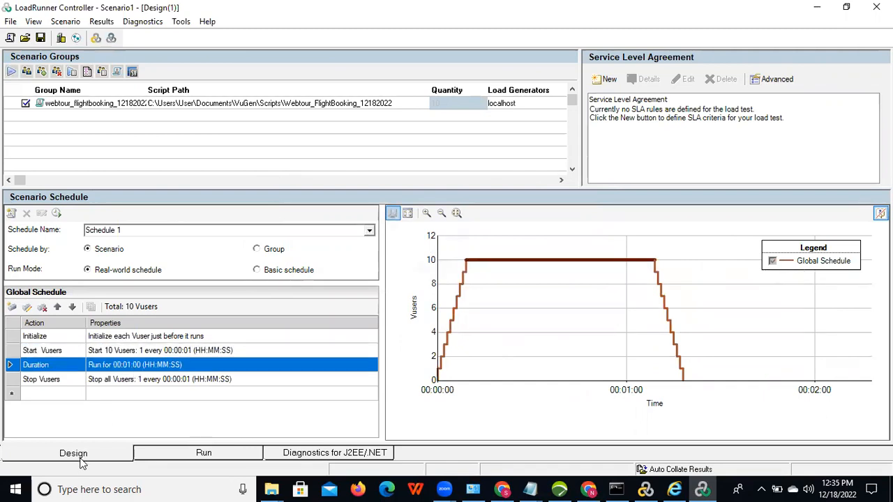
# Step: Start Scenario1's 10-Vuser run from the Run tab, overwriting the existing results directory
pyautogui.click(169, 455)
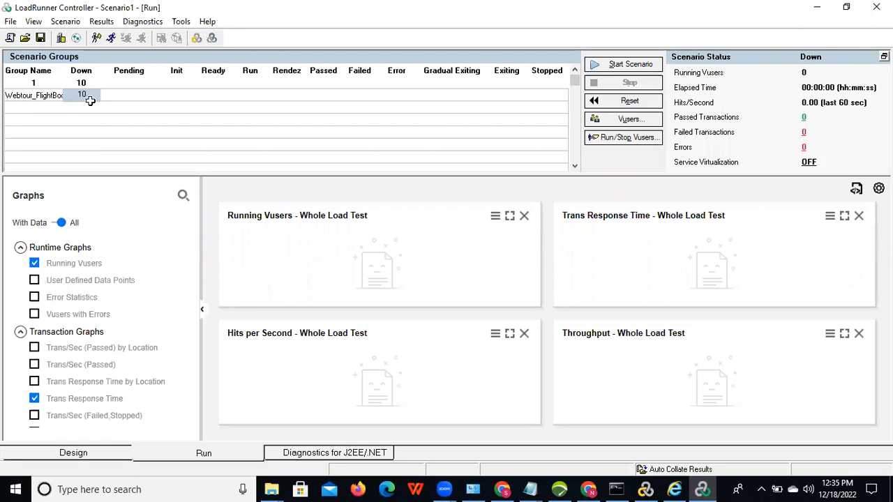
pyautogui.click(638, 65)
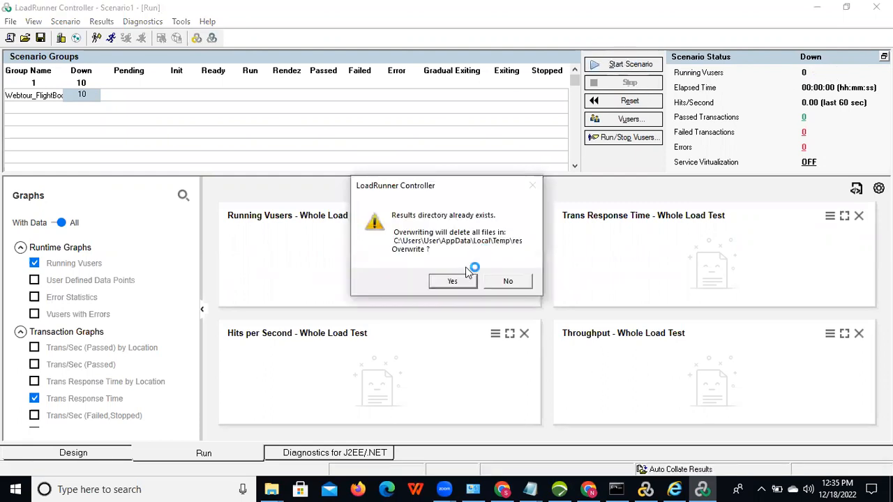
pyautogui.click(452, 281)
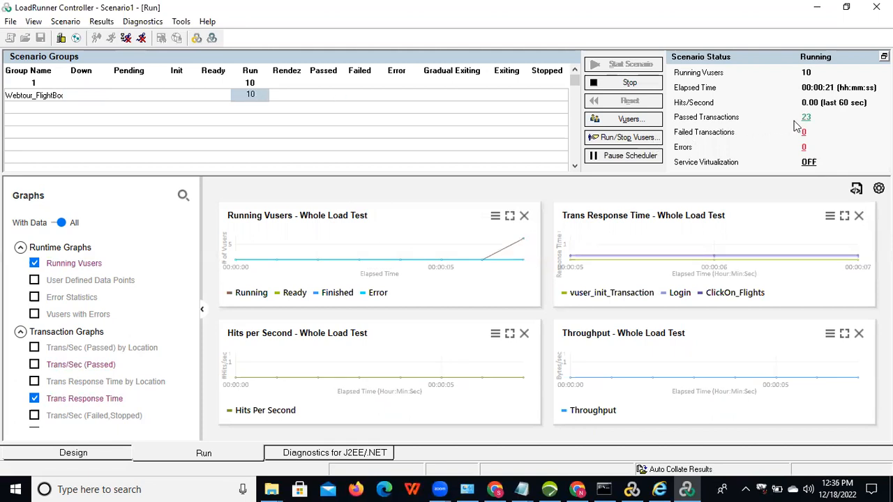
# Step: Show the running Vusers' Runtime Viewer windows to watch their live booking pages
pyautogui.rightClick(247, 95)
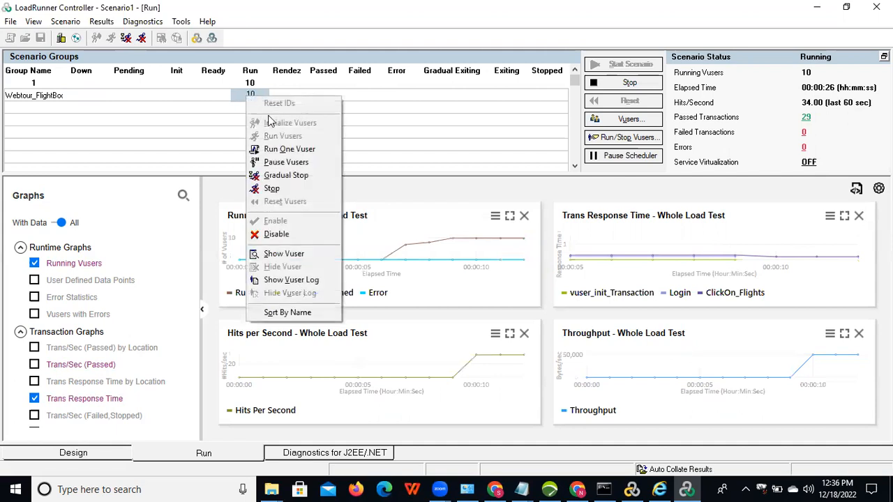
pyautogui.click(311, 254)
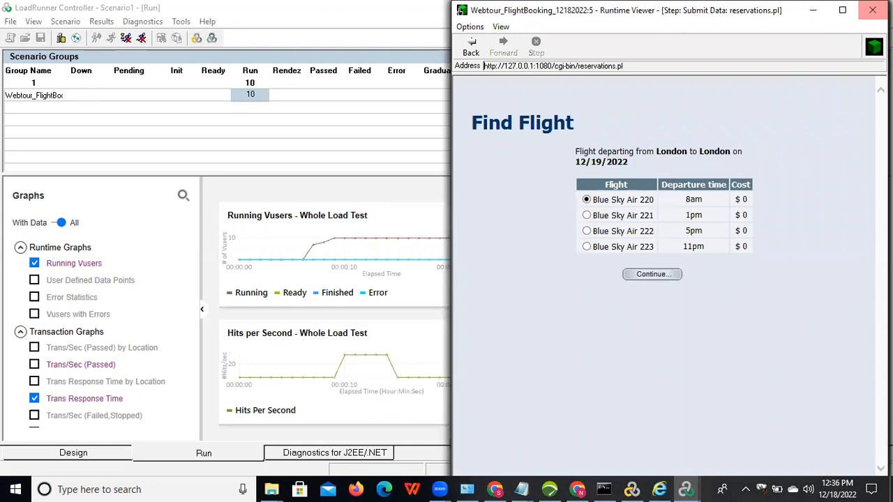
pyautogui.click(842, 14)
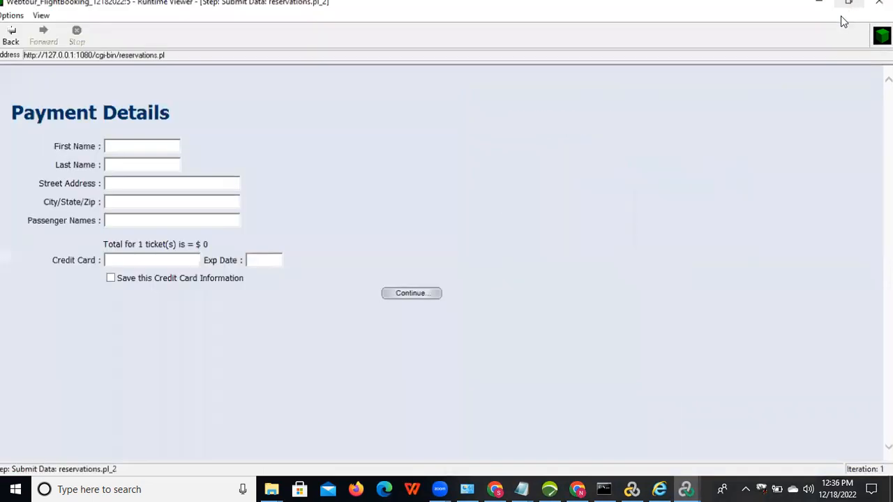
pyautogui.click(847, 9)
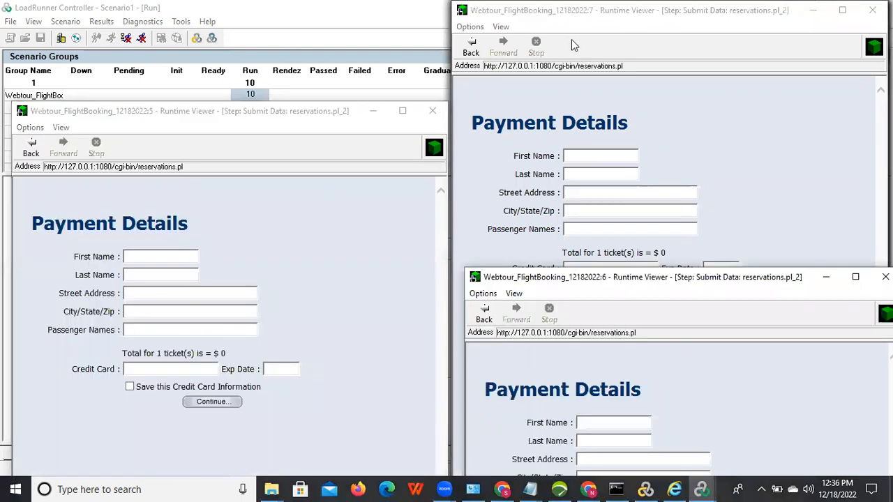
# Step: Close the runtime viewers for Vusers 1, 10 and 9
pyautogui.click(595, 15)
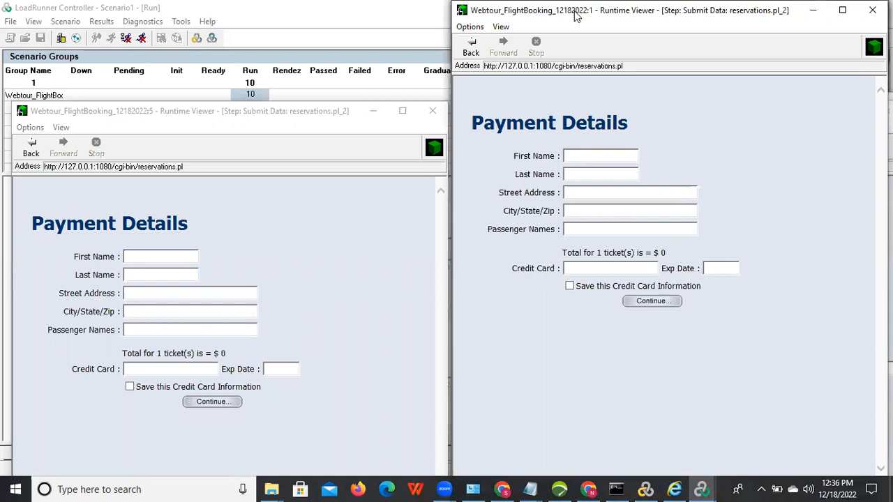
pyautogui.moveTo(576, 15); pyautogui.dragTo(507, 47)
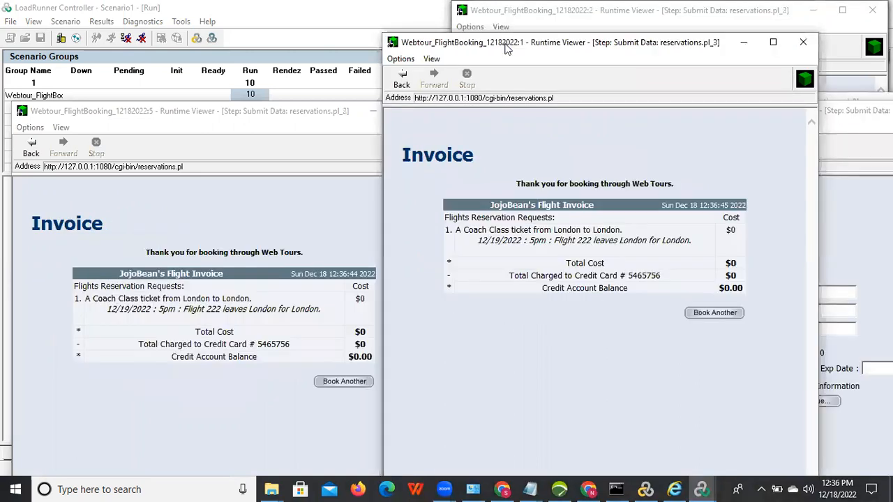
pyautogui.click(812, 43)
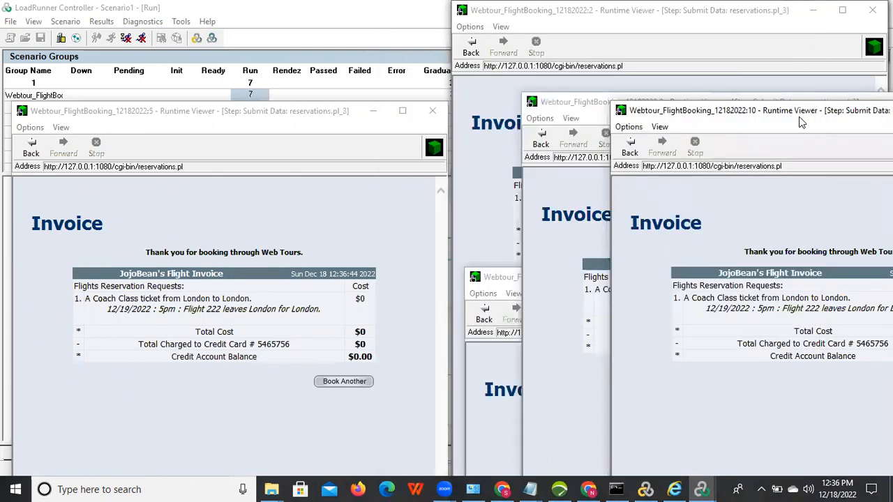
pyautogui.moveTo(801, 122); pyautogui.dragTo(590, 106)
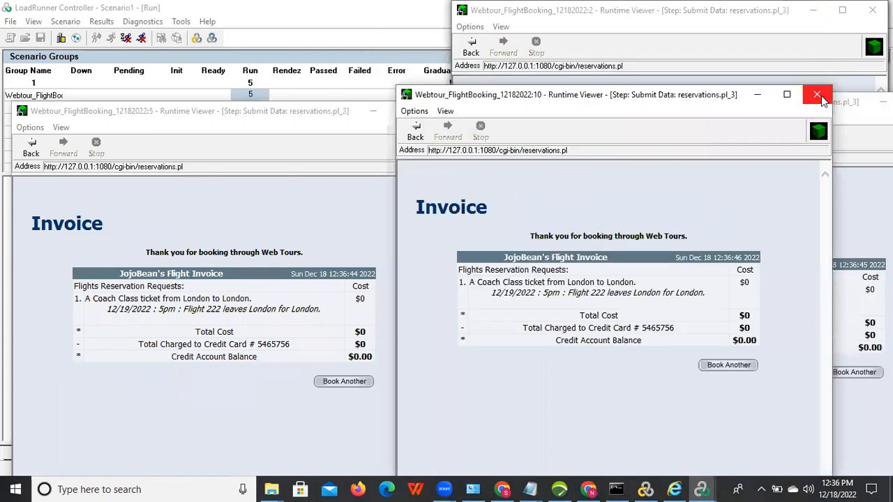
pyautogui.click(787, 93)
pyautogui.moveTo(644, 111); pyautogui.dragTo(465, 114)
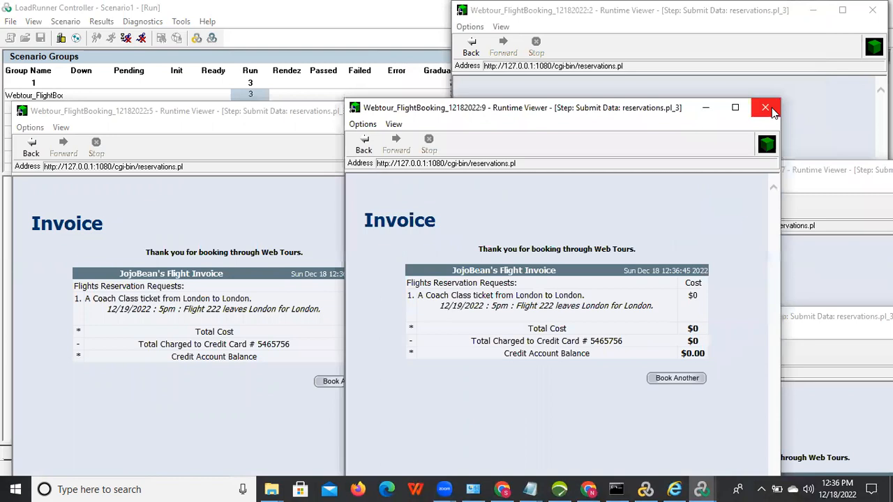
pyautogui.click(764, 109)
# Step: Close the runtime viewers for Vusers 2, 3, 7, 4 and the next one behind
pyautogui.click(871, 10)
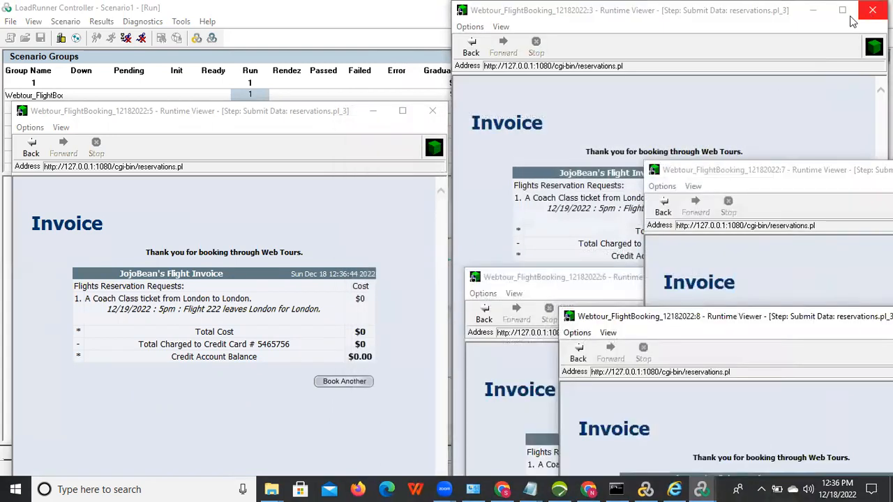
pyautogui.click(872, 9)
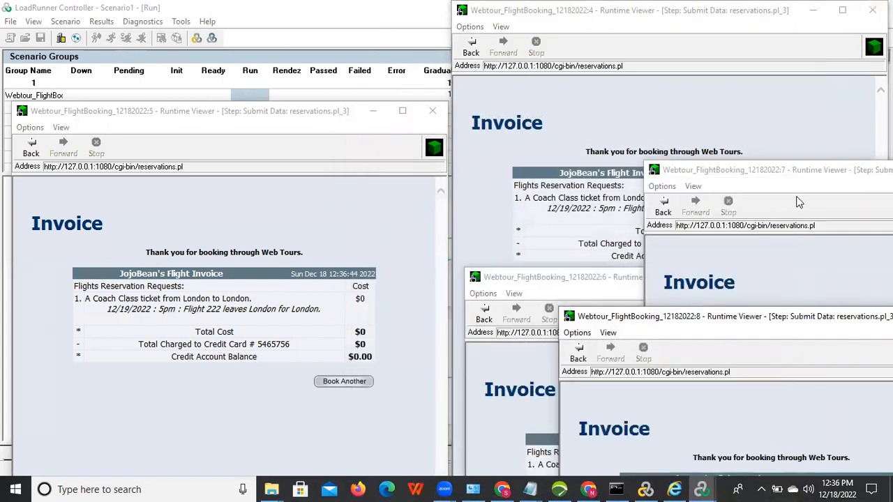
pyautogui.click(791, 178)
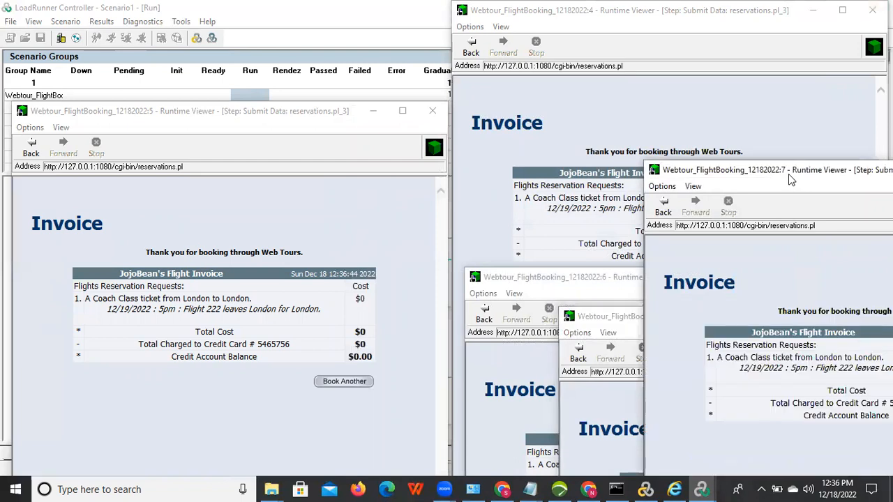
pyautogui.moveTo(791, 180); pyautogui.dragTo(454, 82)
pyautogui.click(723, 72)
pyautogui.click(872, 10)
pyautogui.click(871, 9)
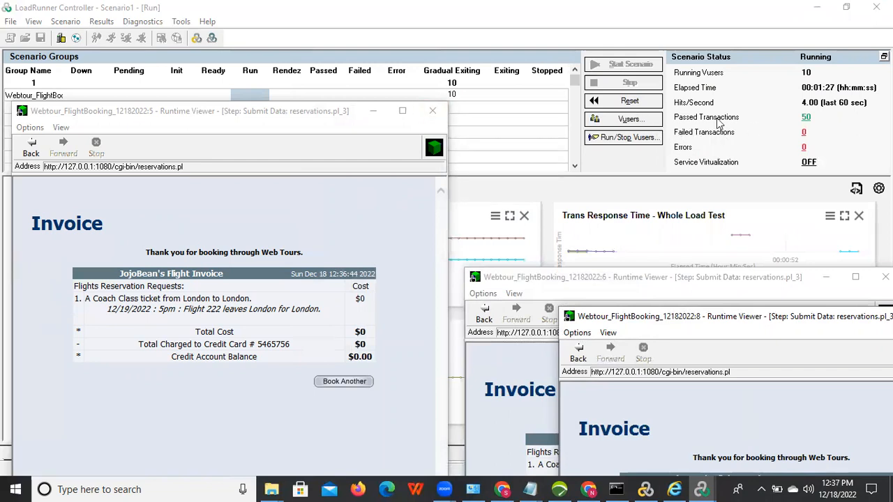
# Step: Once Scenario1 stops with 80 passed transactions, open its results through Results > Analyze Results
pyautogui.click(790, 123)
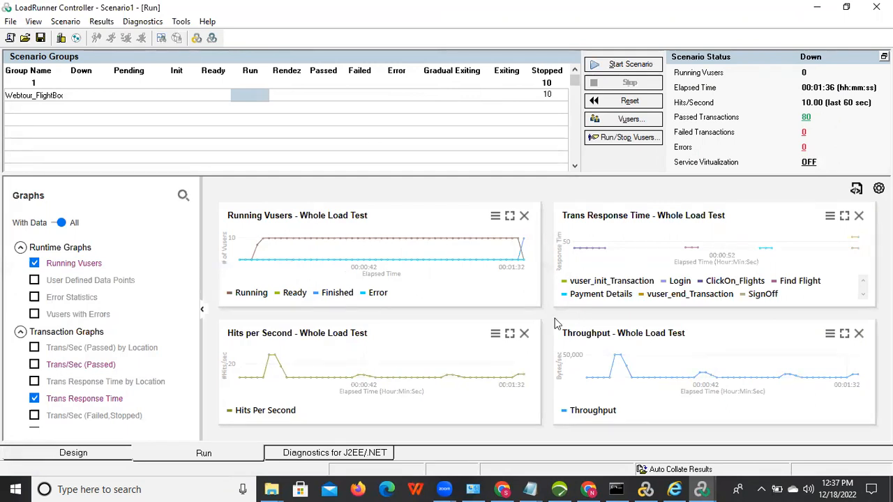
pyautogui.click(104, 22)
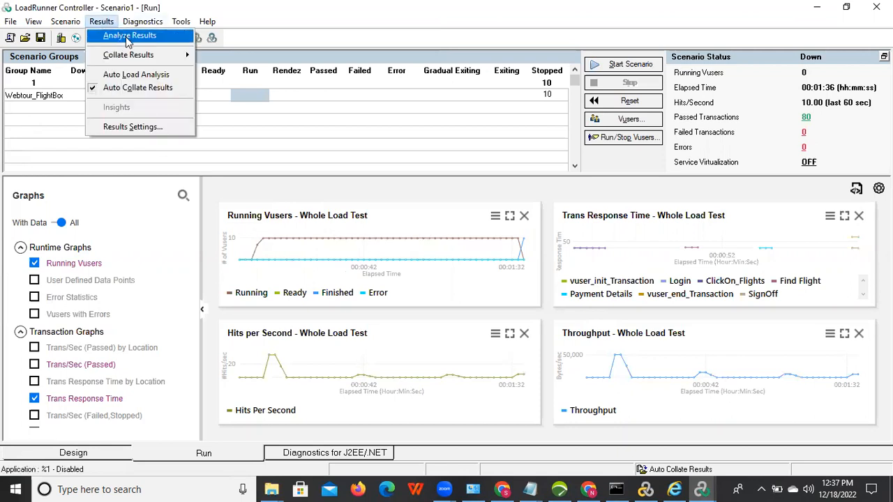
pyautogui.click(127, 37)
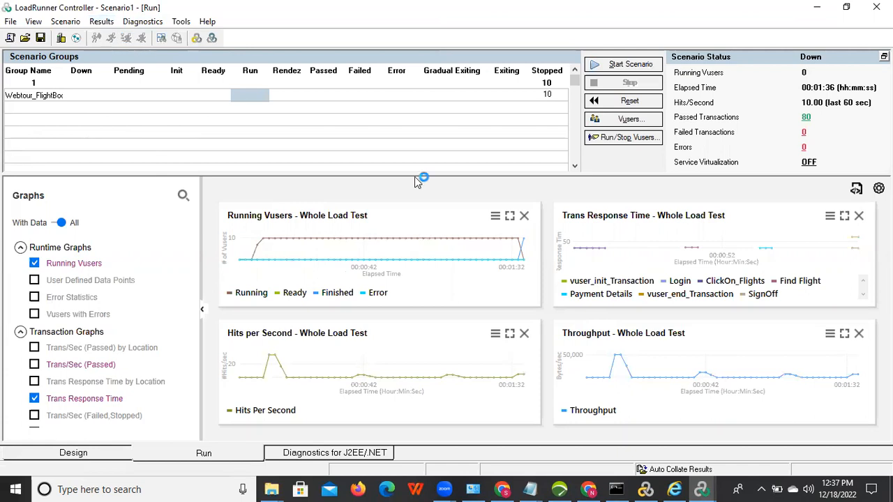
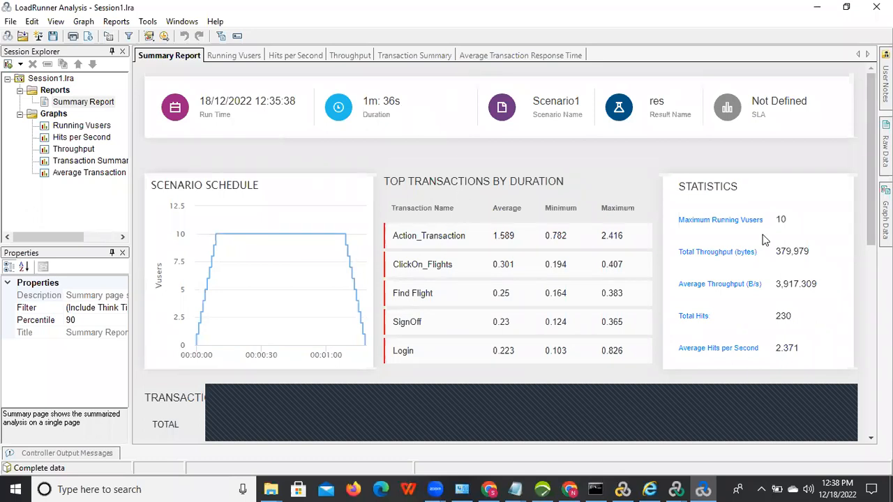
# Step: Scroll the Summary Report down to the transaction totals: 80 passed, 0 failed, 0 stopped
pyautogui.scroll(-4, 871, 157)
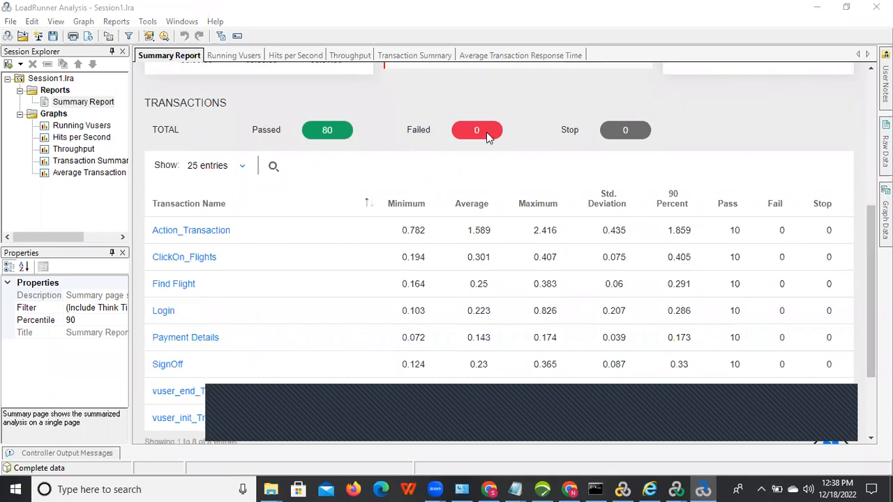
# Step: Review the eight transactions' timings and passes, with Action_Transaction averaging 1.589, then open the Reports menu
pyautogui.moveTo(871, 279); pyautogui.dragTo(869, 314)
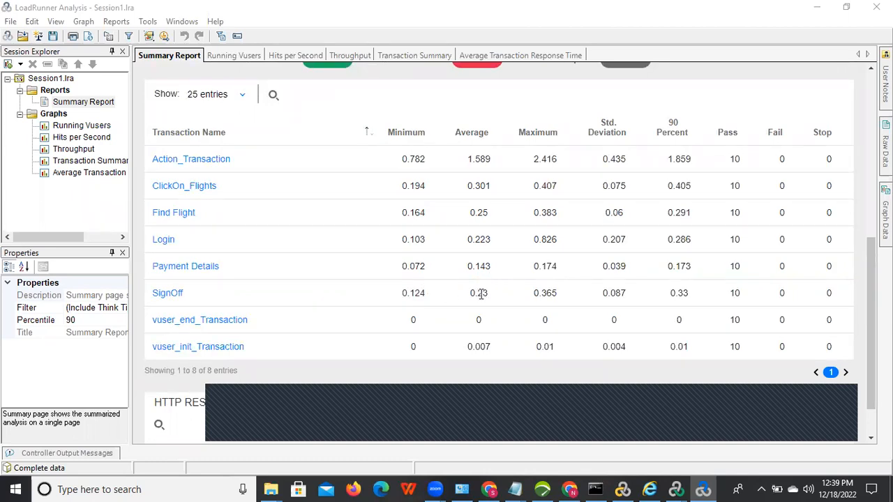
pyautogui.moveTo(467, 159); pyautogui.dragTo(493, 339)
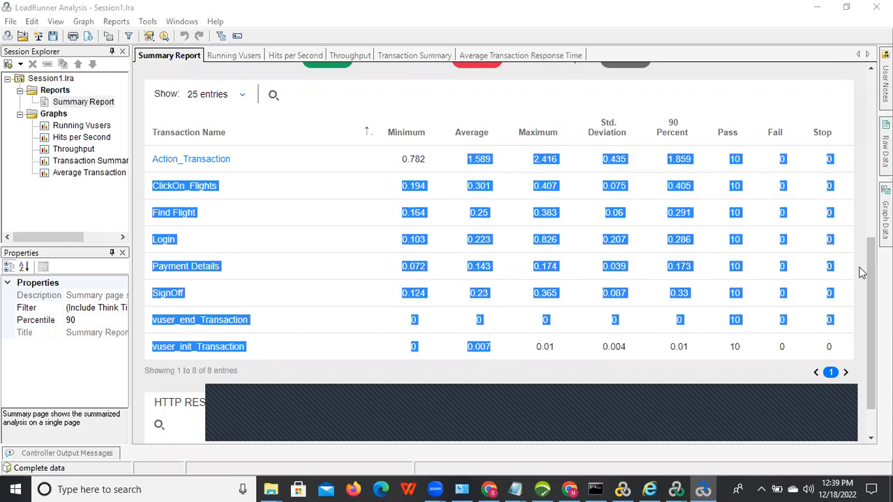
pyautogui.click(494, 273)
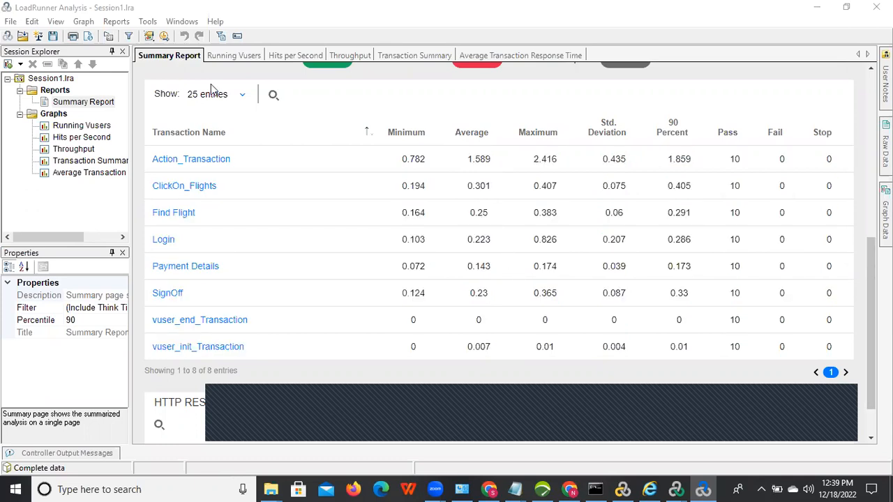
pyautogui.click(116, 23)
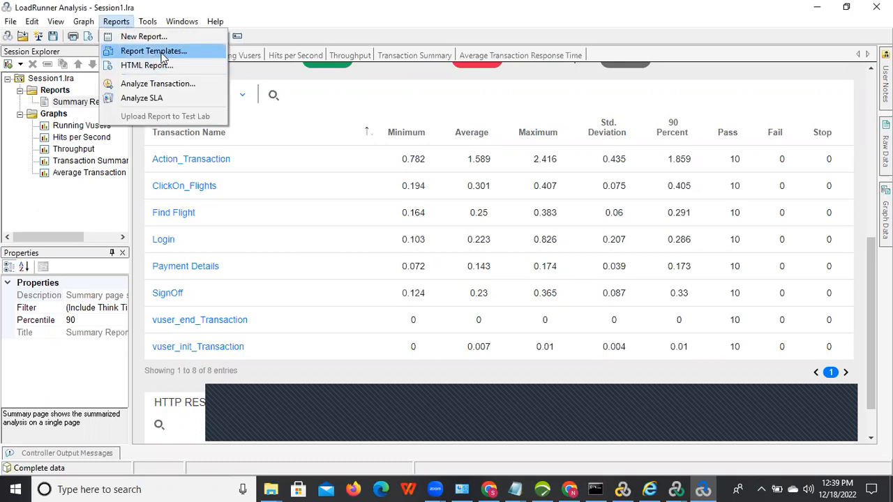
pyautogui.click(161, 53)
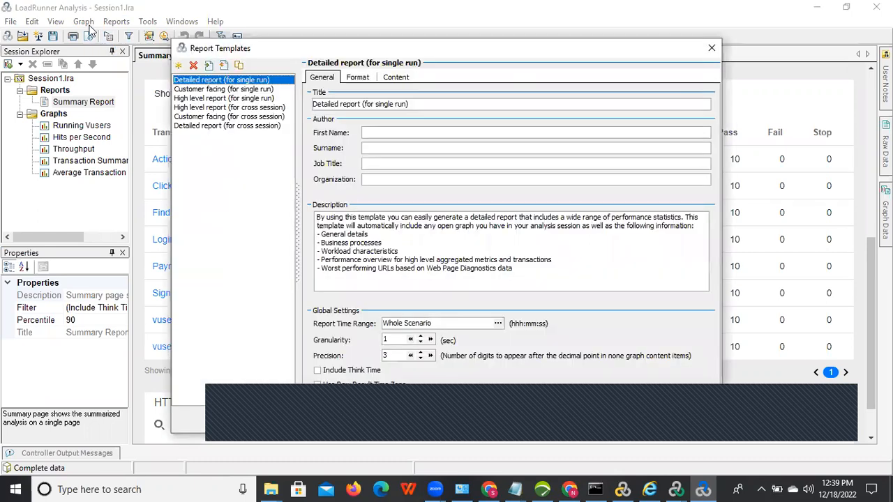
pyautogui.click(454, 426)
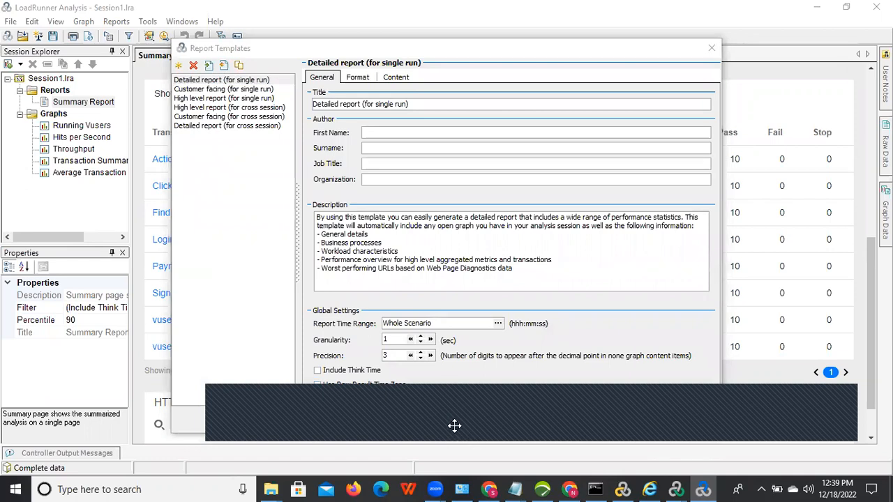
pyautogui.moveTo(454, 426); pyautogui.dragTo(486, 34)
pyautogui.click(519, 419)
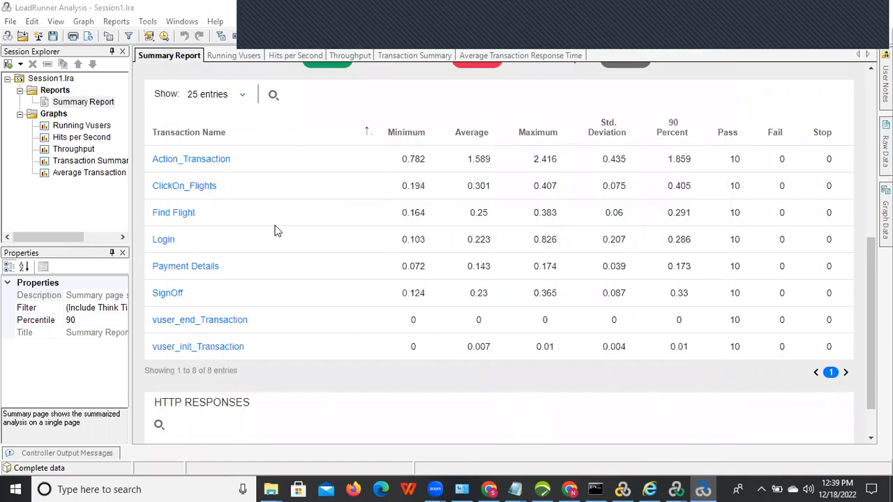